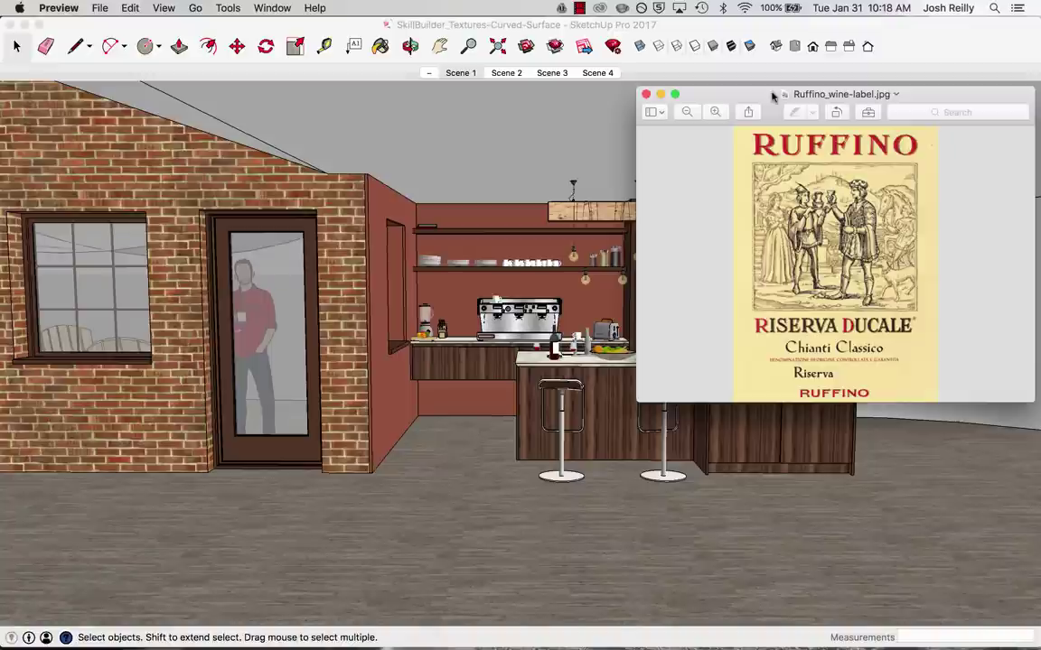
Close the Ruffino_wine-label.jpg image window in Preview.
left_click_drag(772, 97, 757, 112)
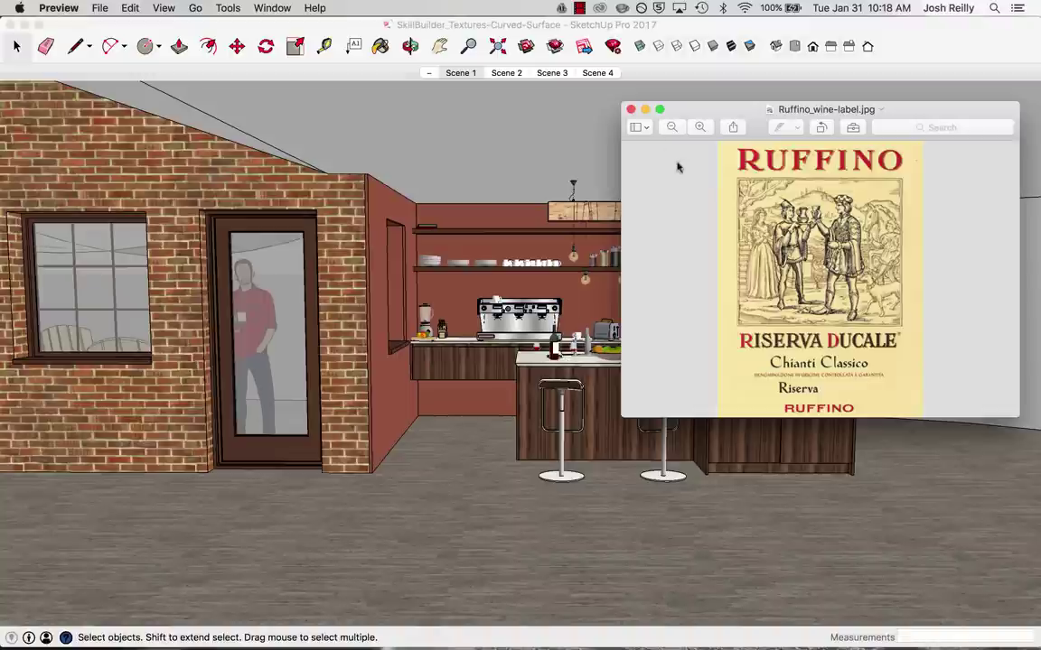
key("super+w")
Switch to Scene 2, enter the wine bottle component, and select its faces.
left_click(510, 73)
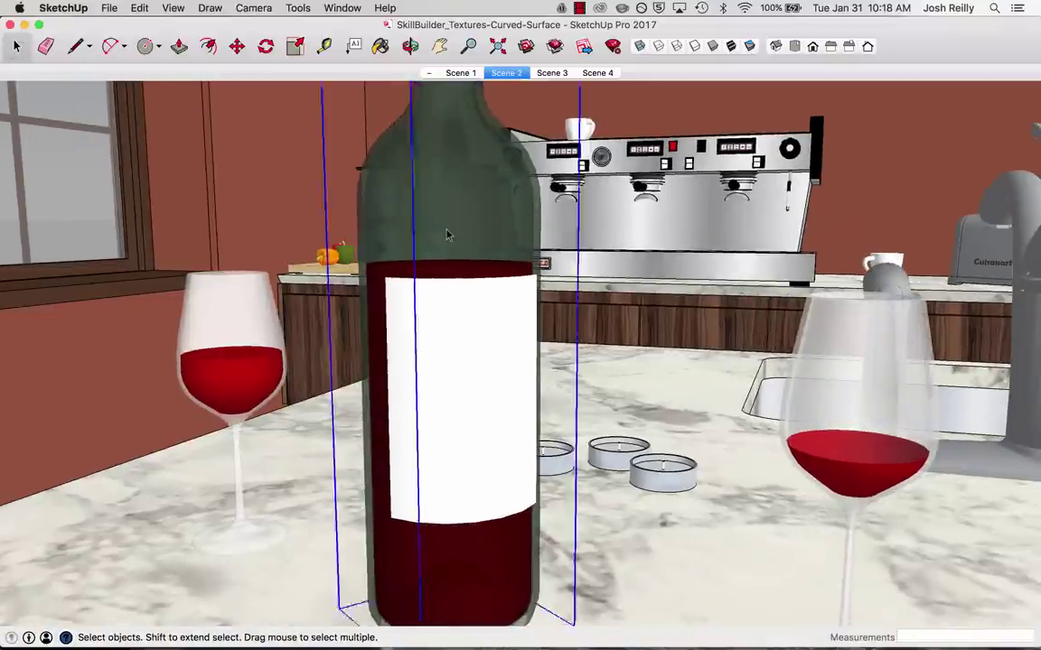
double_click(446, 235)
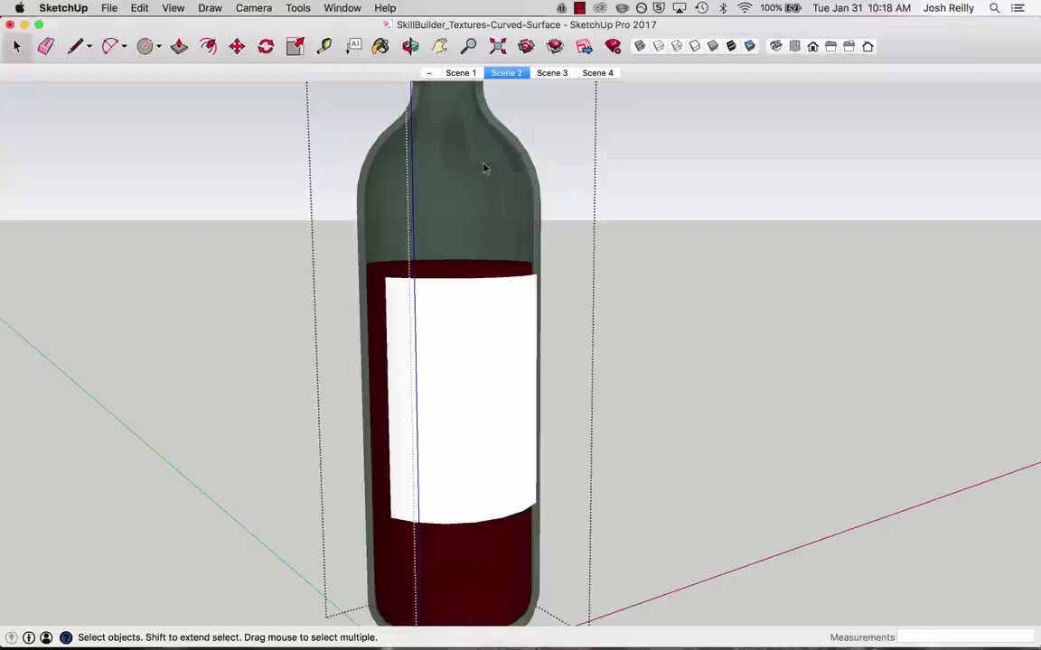
left_click(479, 214)
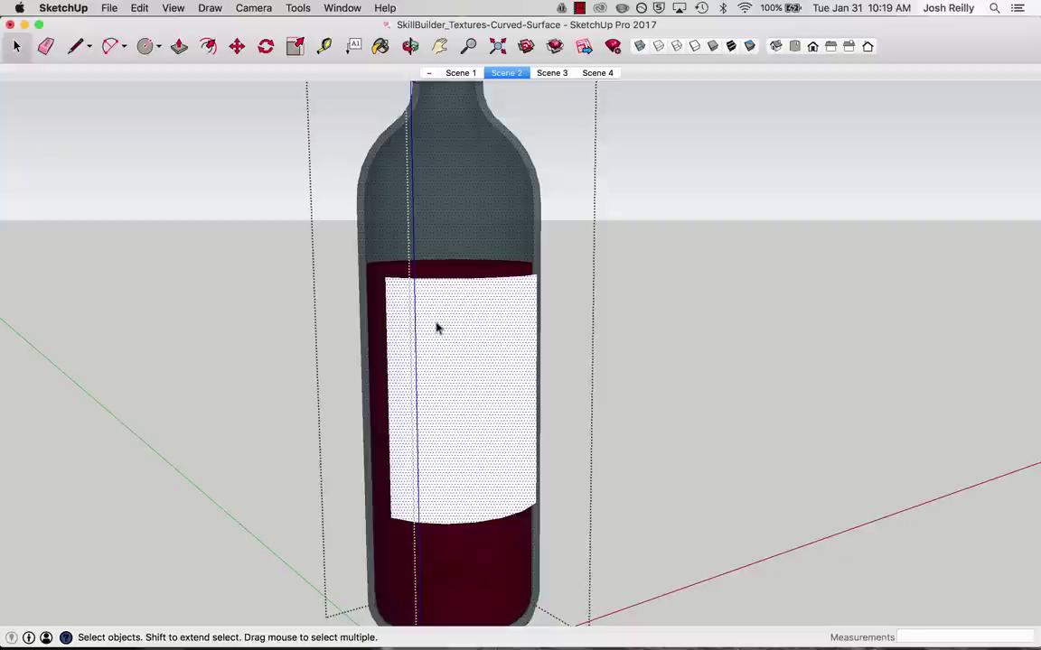
Turn on Hidden Geometry, select the label's left strip, and orbit in for a close view.
left_click(173, 9)
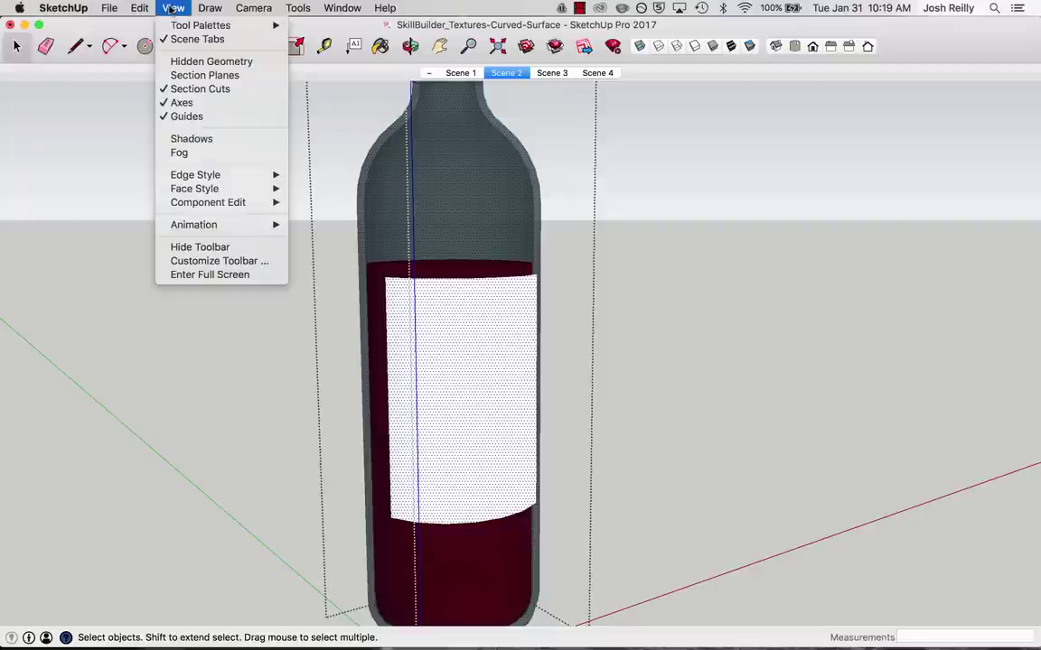
left_click(242, 63)
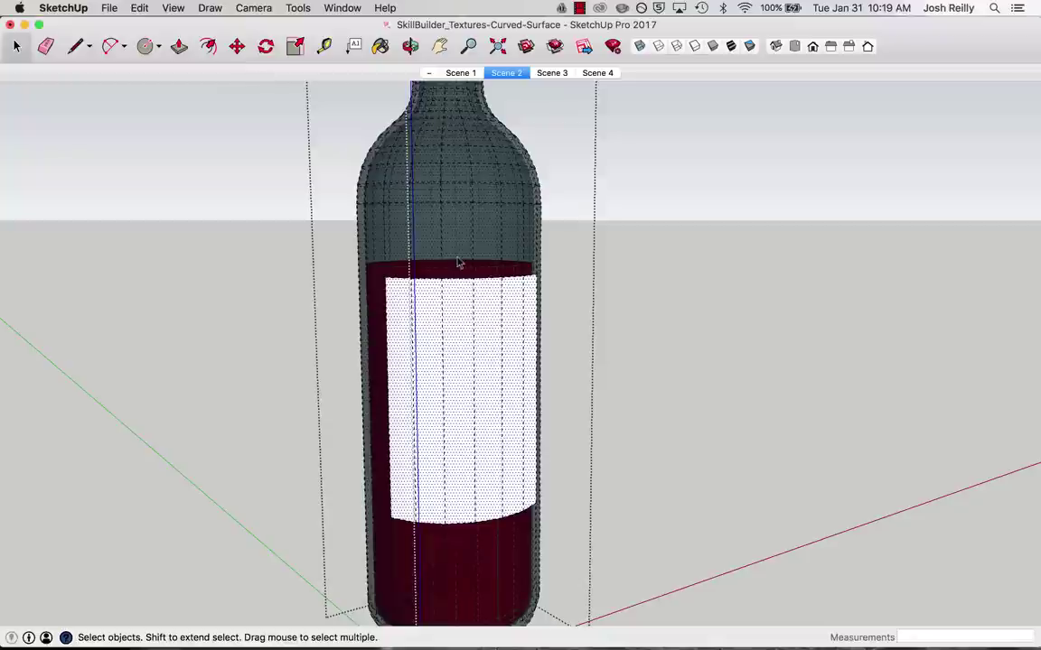
left_click(399, 307)
scroll(408, 369, "up", 3)
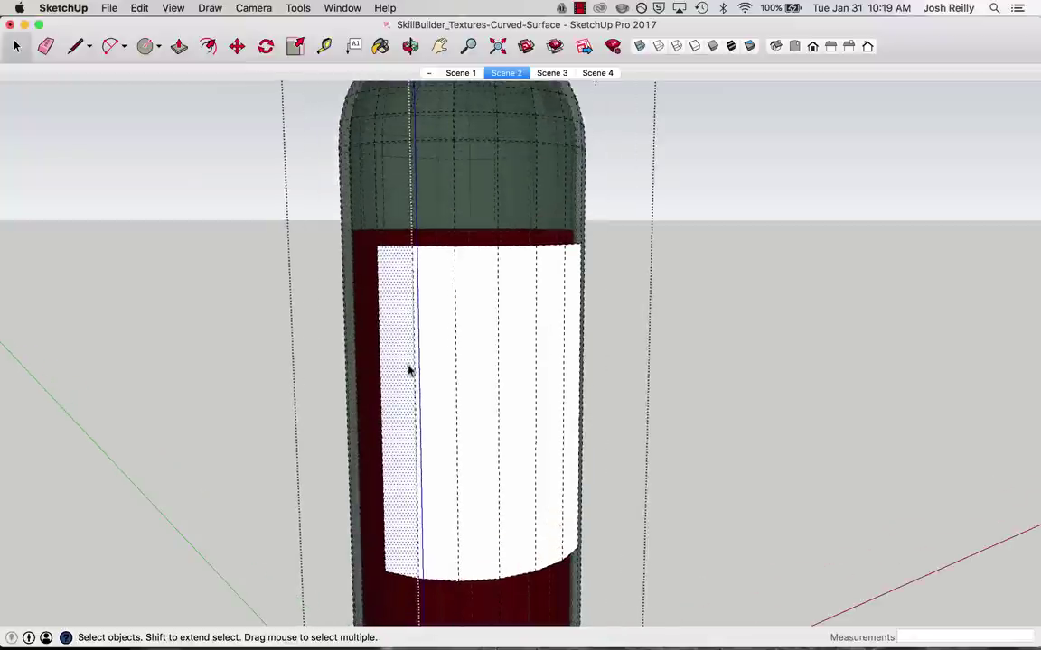
middle_click_drag(409, 367, 443, 325)
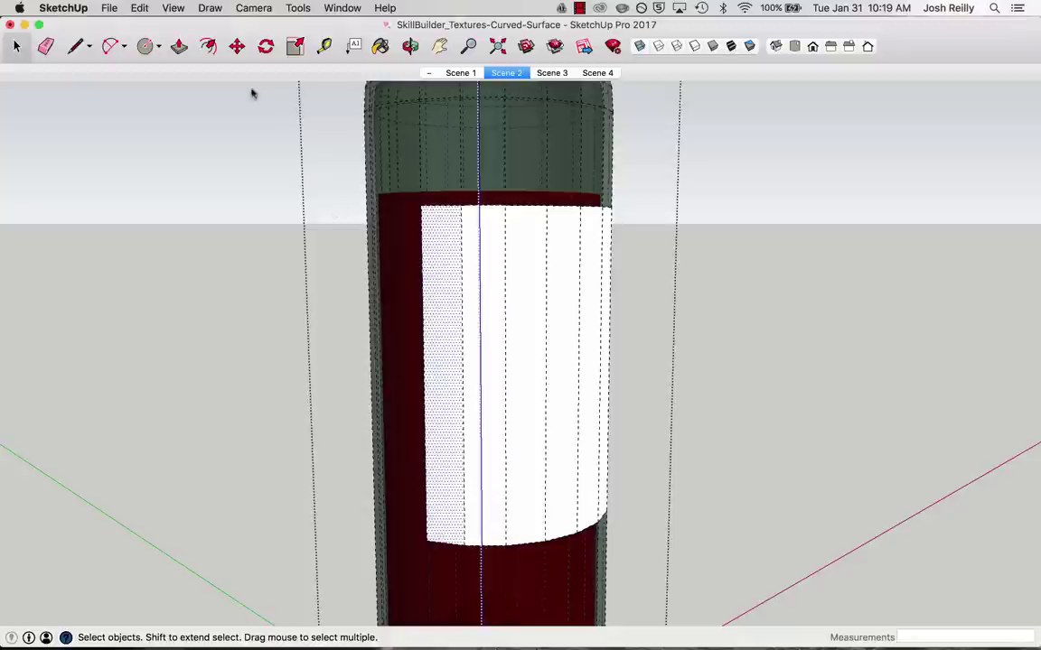
left_click(104, 8)
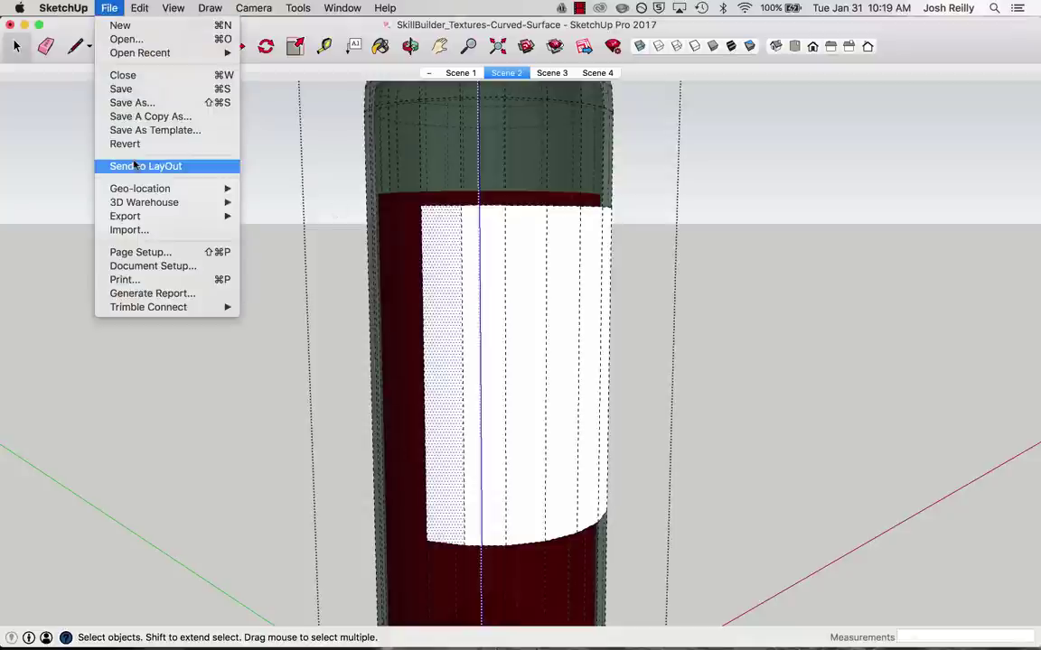
Import Ruffino_wine-label.jpg as a texture.
left_click(140, 231)
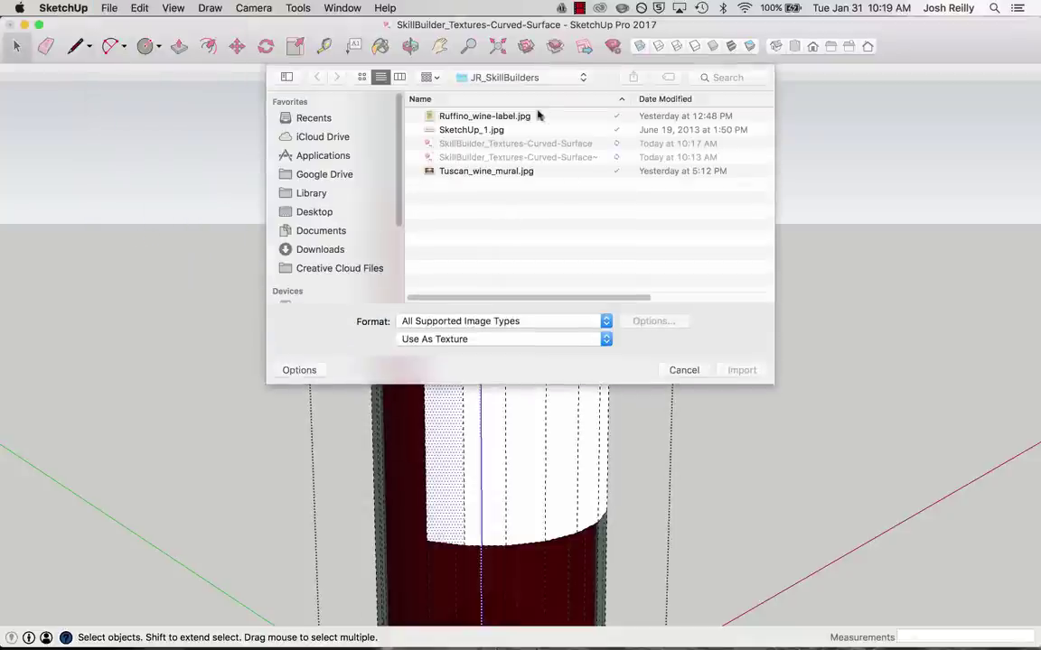
left_click(497, 116)
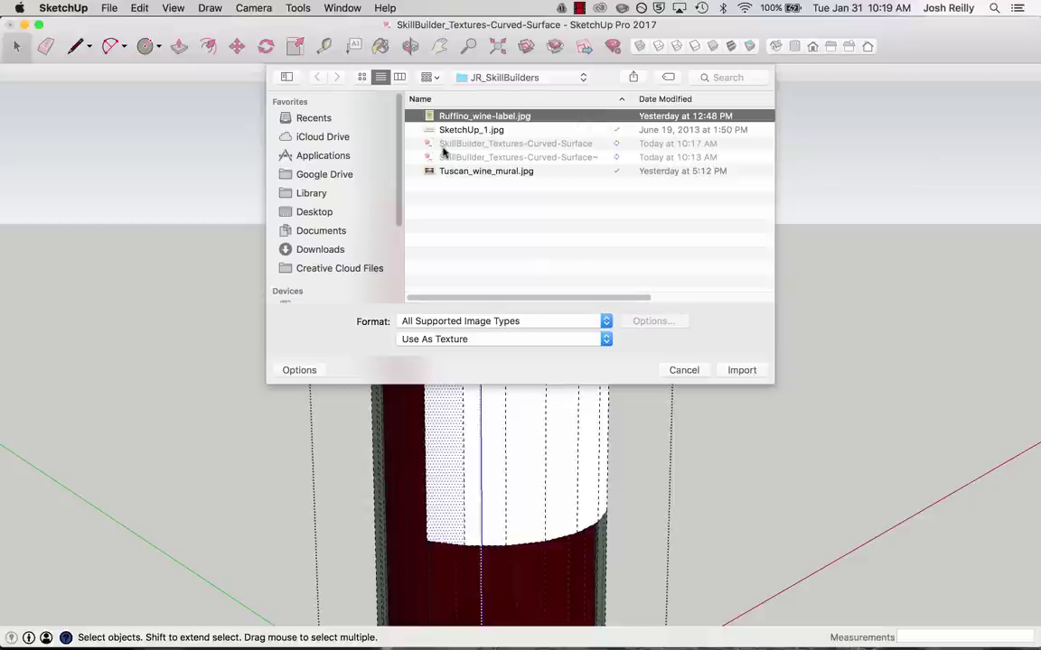
left_click(443, 339)
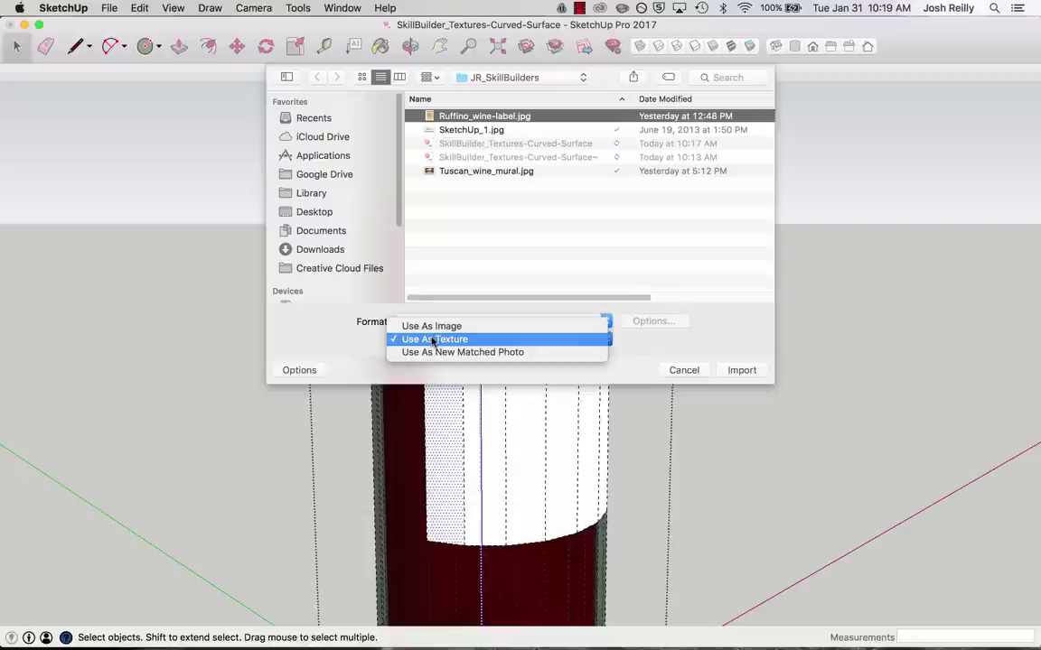
left_click(438, 341)
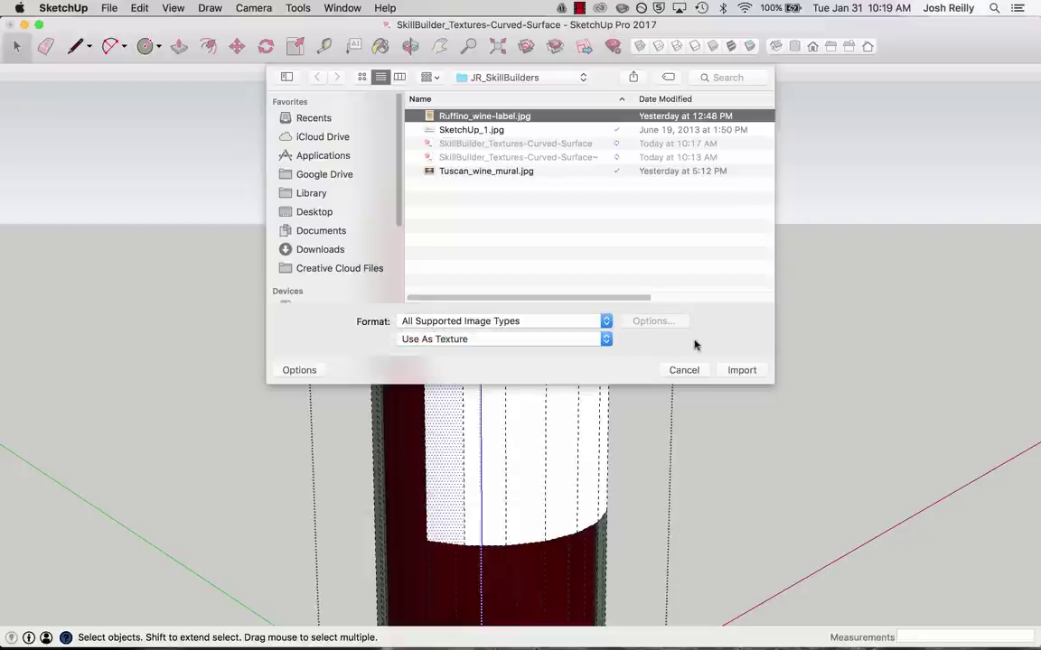
left_click(748, 371)
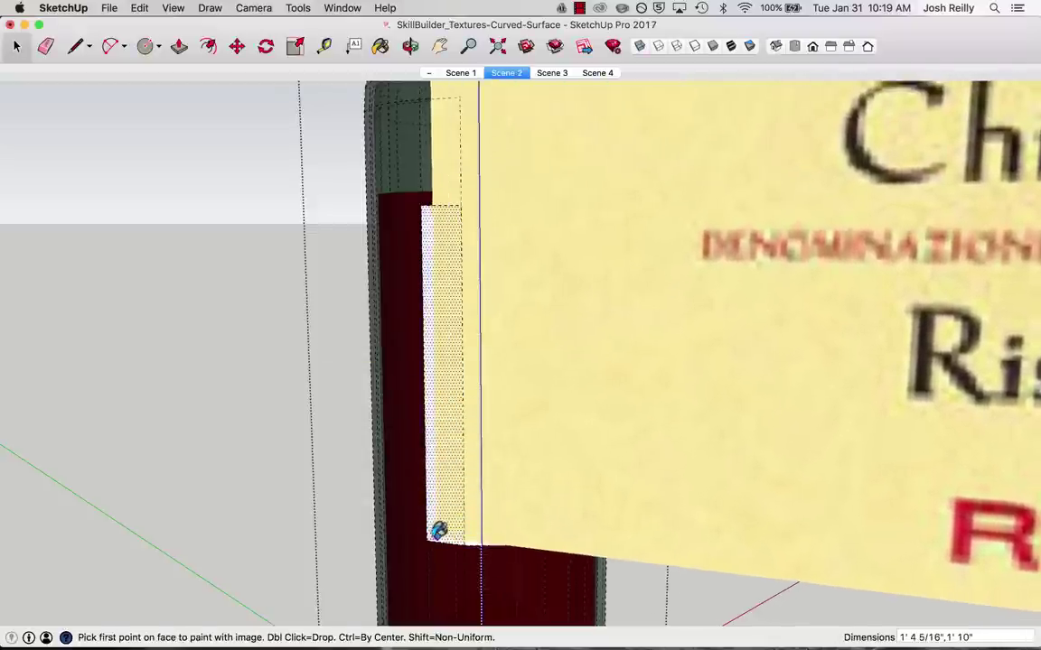
Place the Ruffino label texture on the left strip, anchored at its bottom and sized to its top.
key("o")
middle_click_drag(429, 540, 391, 553)
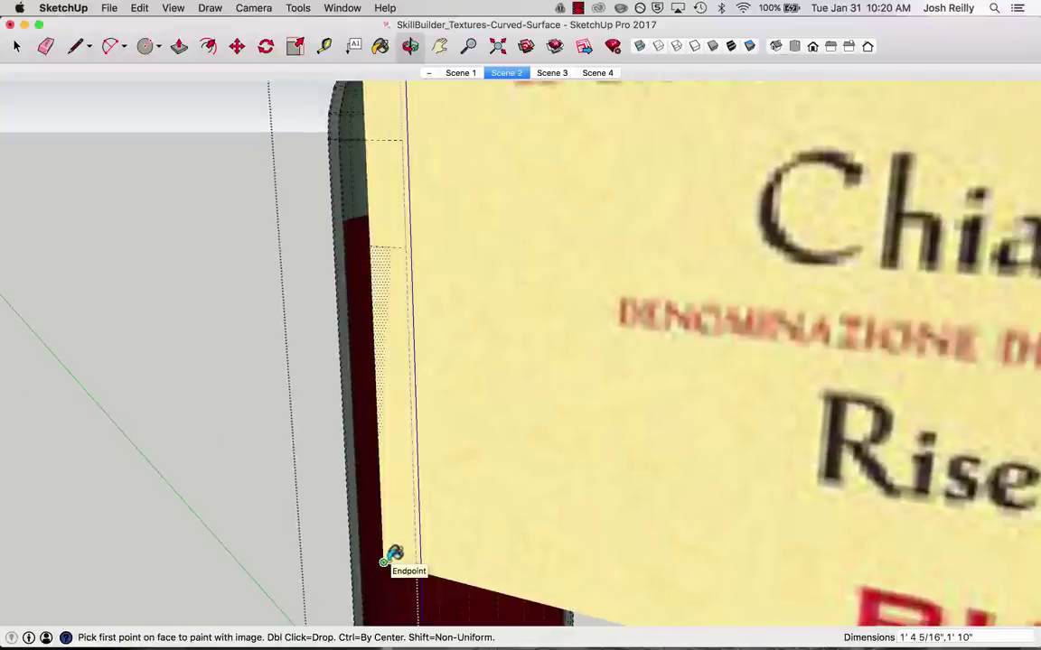
left_click(383, 562)
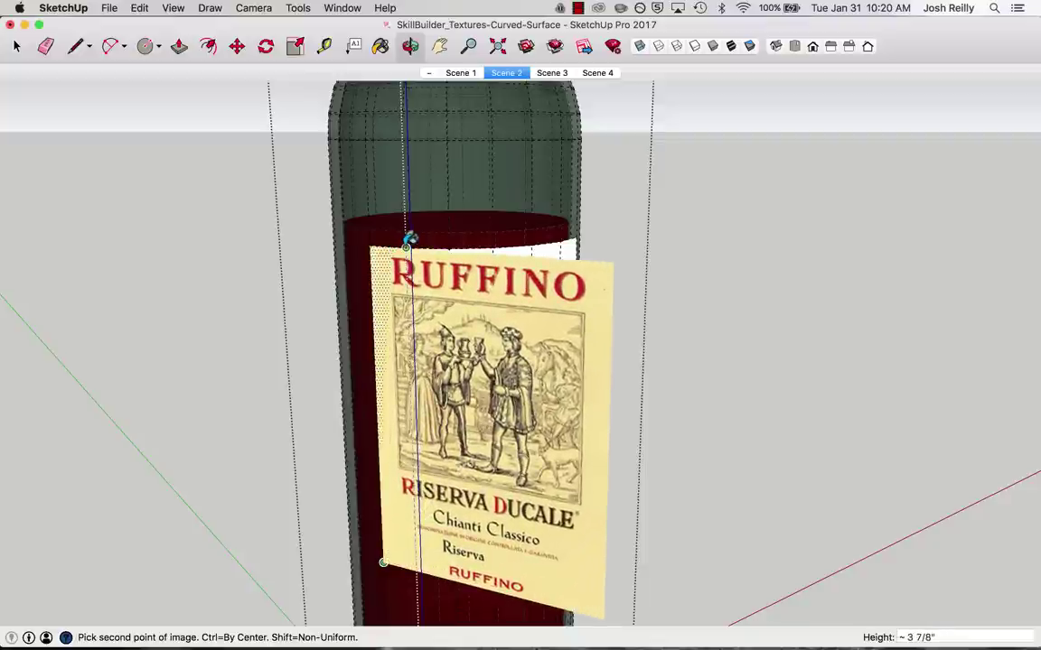
left_click(408, 240)
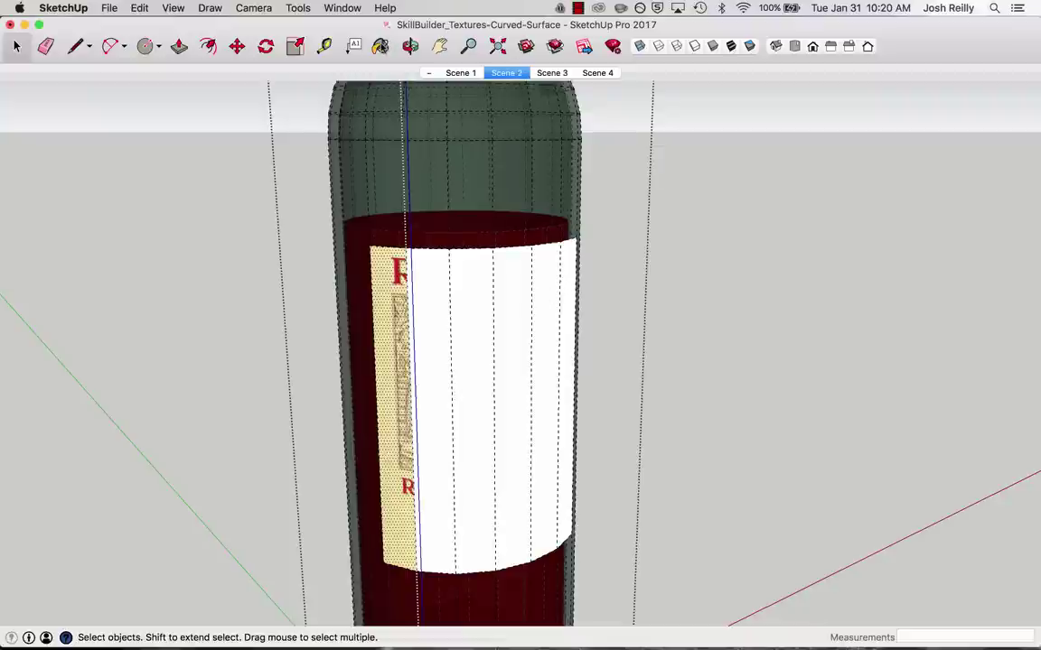
Sample the label texture with the Paint Bucket and paint it onto the four remaining white strips.
left_click(379, 46)
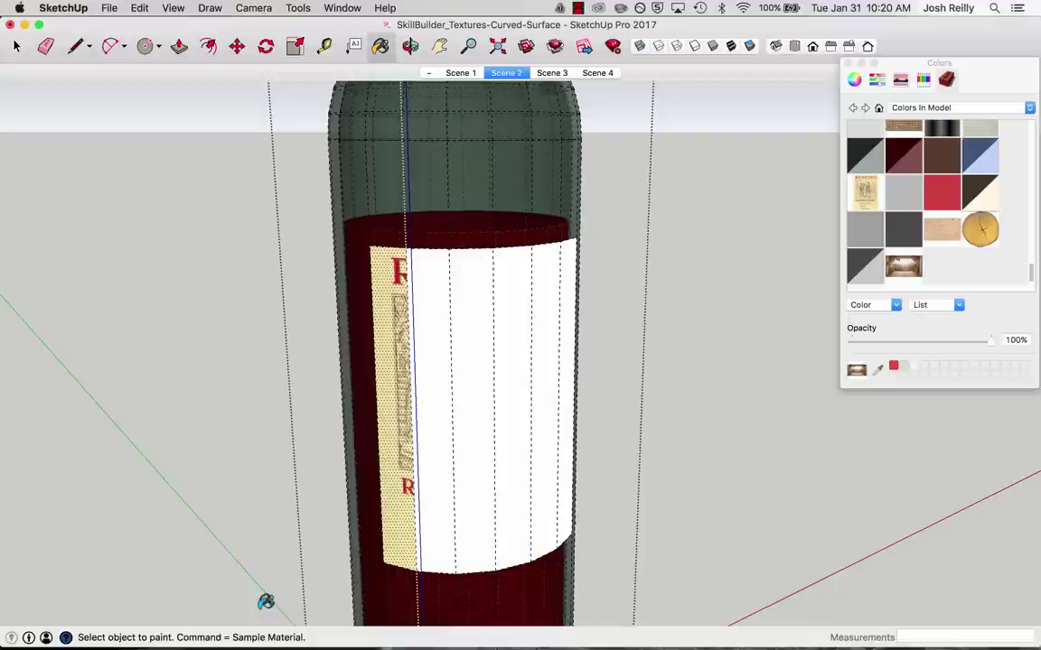
key("super")
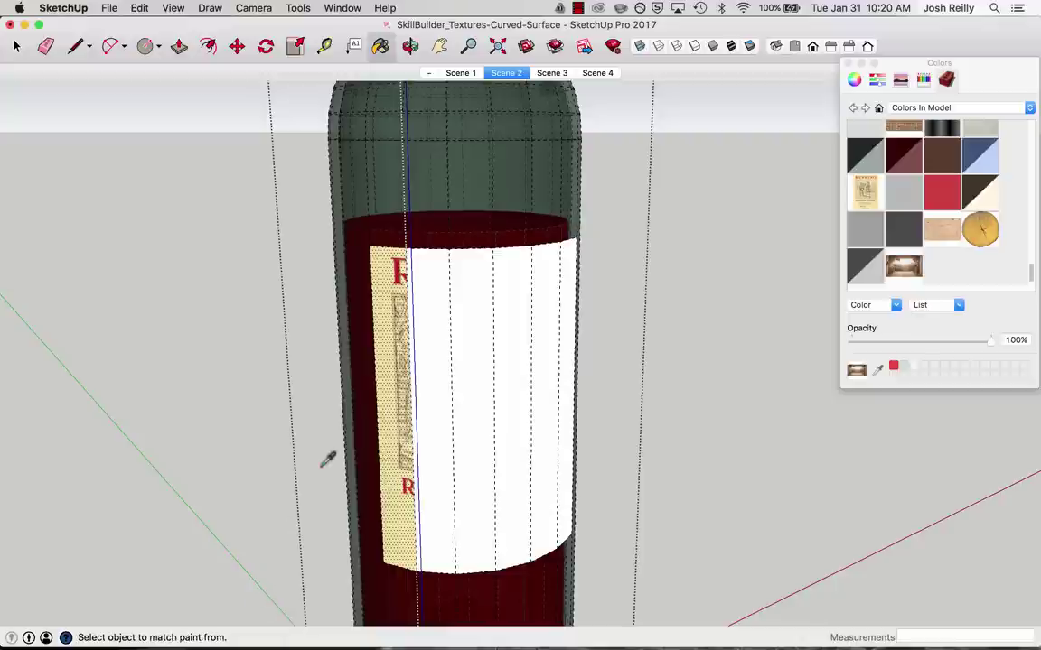
left_click(396, 319, "super")
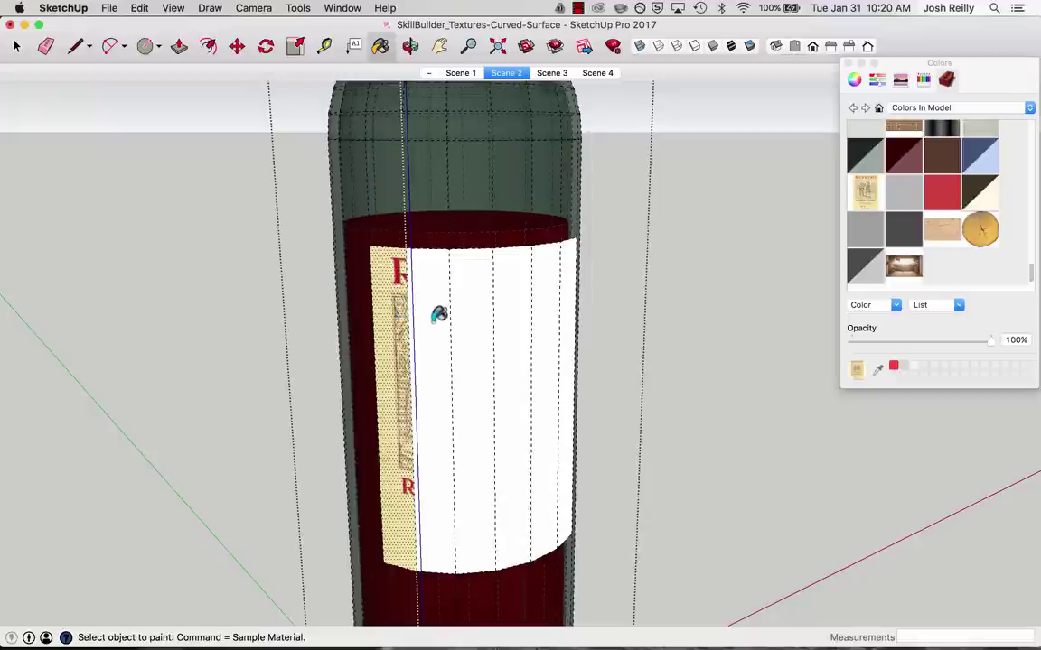
left_click(440, 307)
left_click(477, 305)
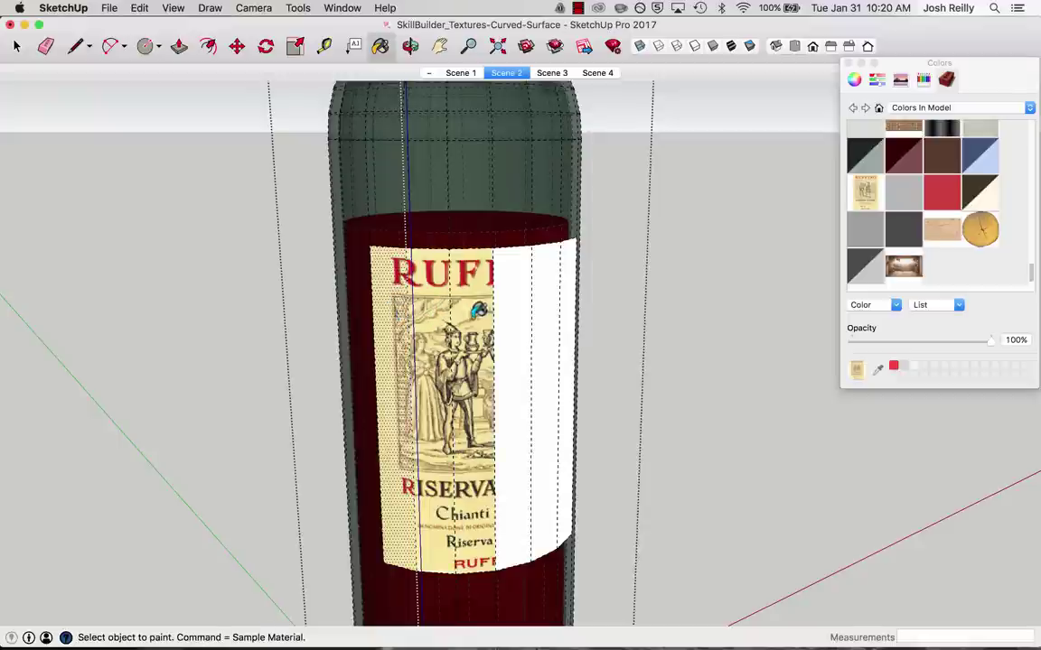
left_click(509, 302)
left_click(553, 321)
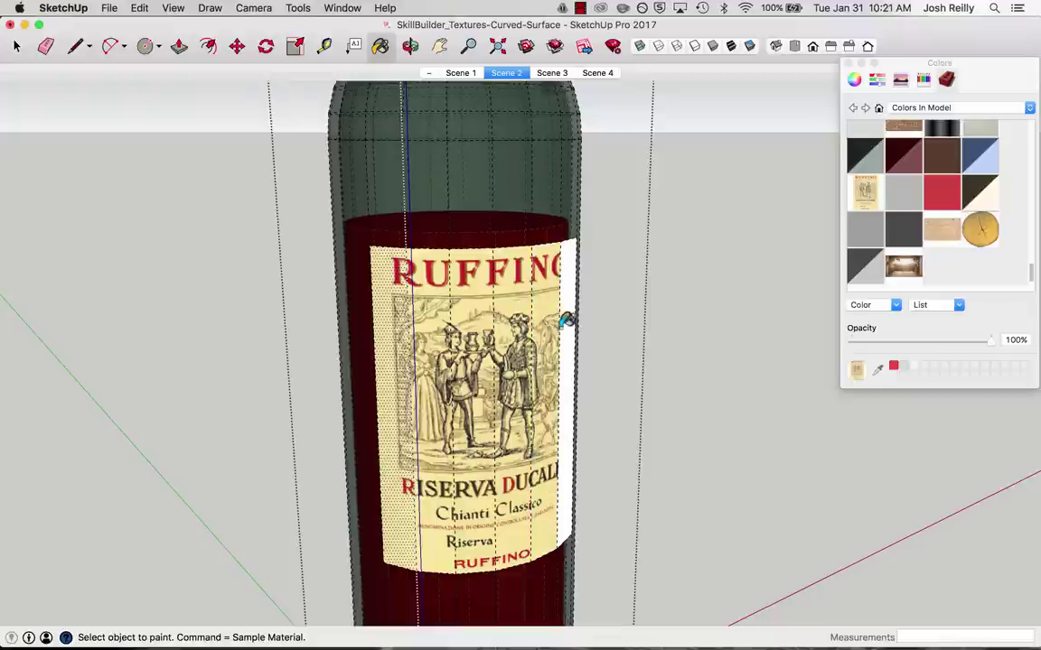
middle_click_drag(445, 384, 331, 112)
Turn off Hidden Geometry and exit the bottle component.
left_click(174, 8)
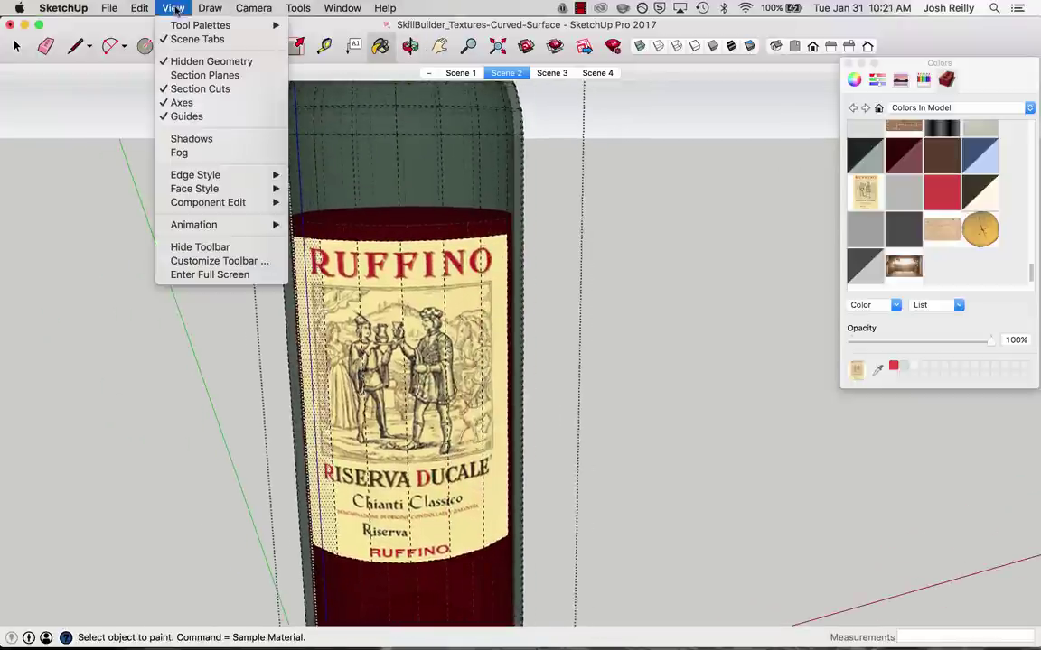
left_click(226, 62)
key("space")
key("Escape")
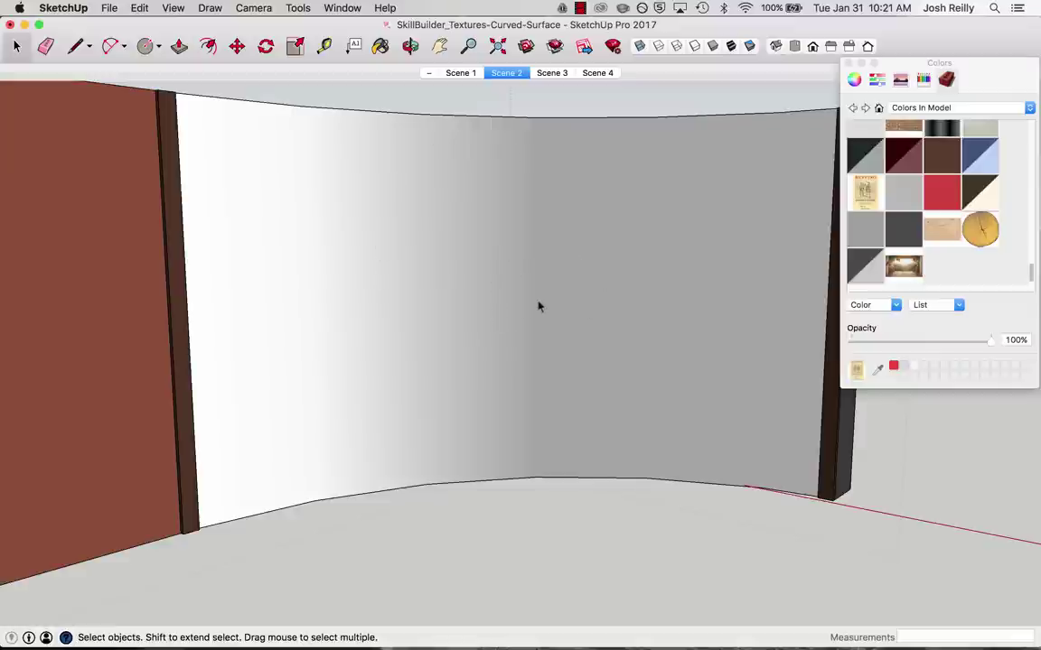
Orbit to the curved wall, show Hidden Geometry, and select its leftmost face.
scroll(522, 288, "down", 5)
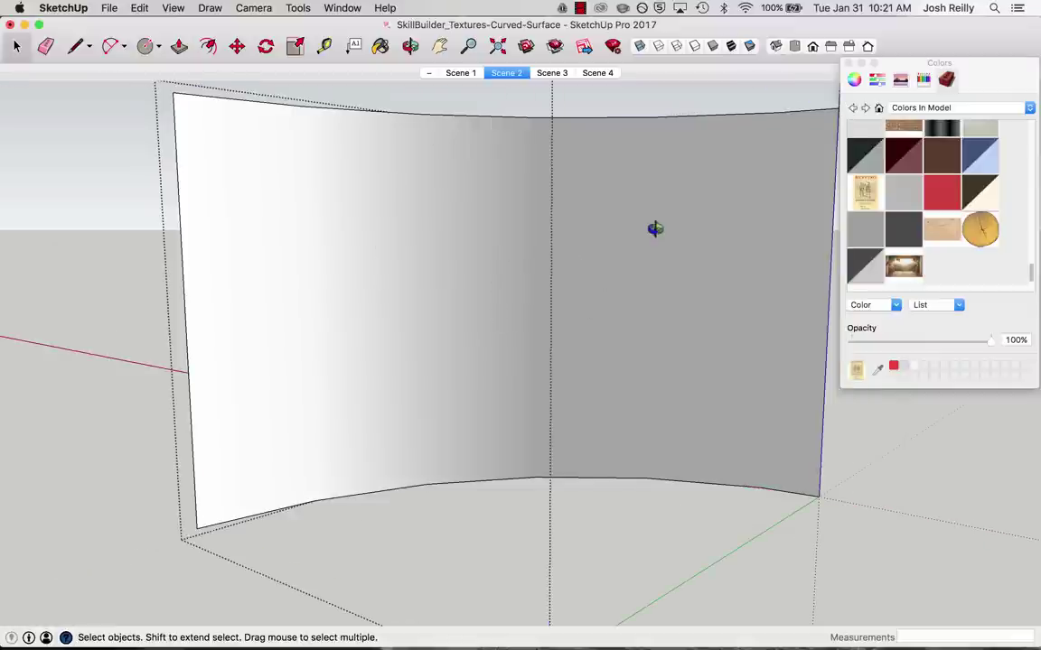
middle_click_drag(654, 228, 304, 236)
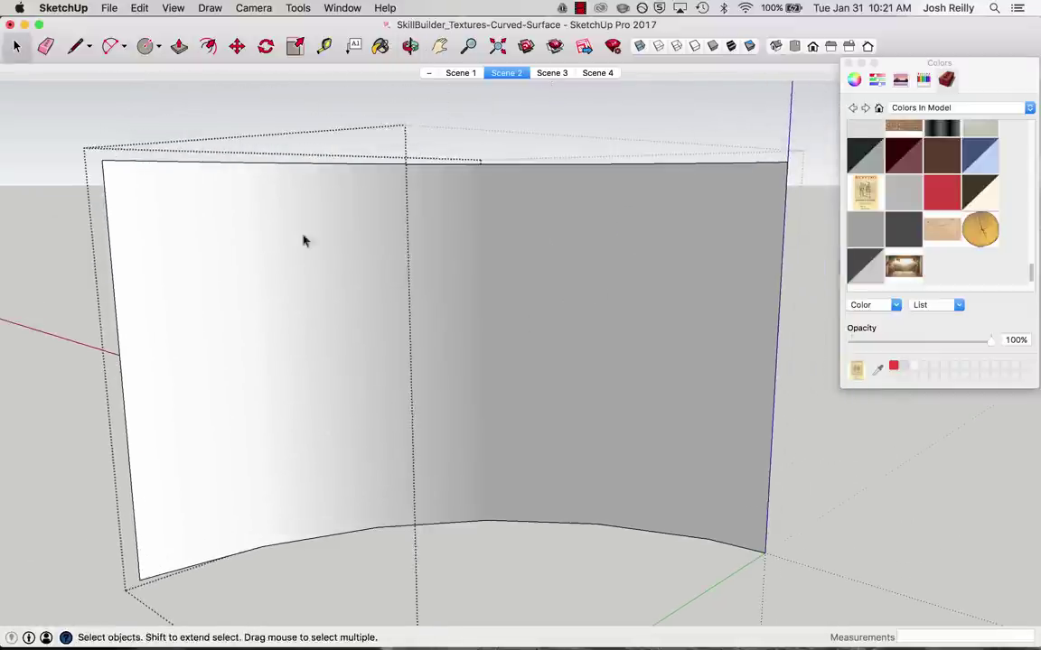
left_click(173, 8)
left_click(211, 62)
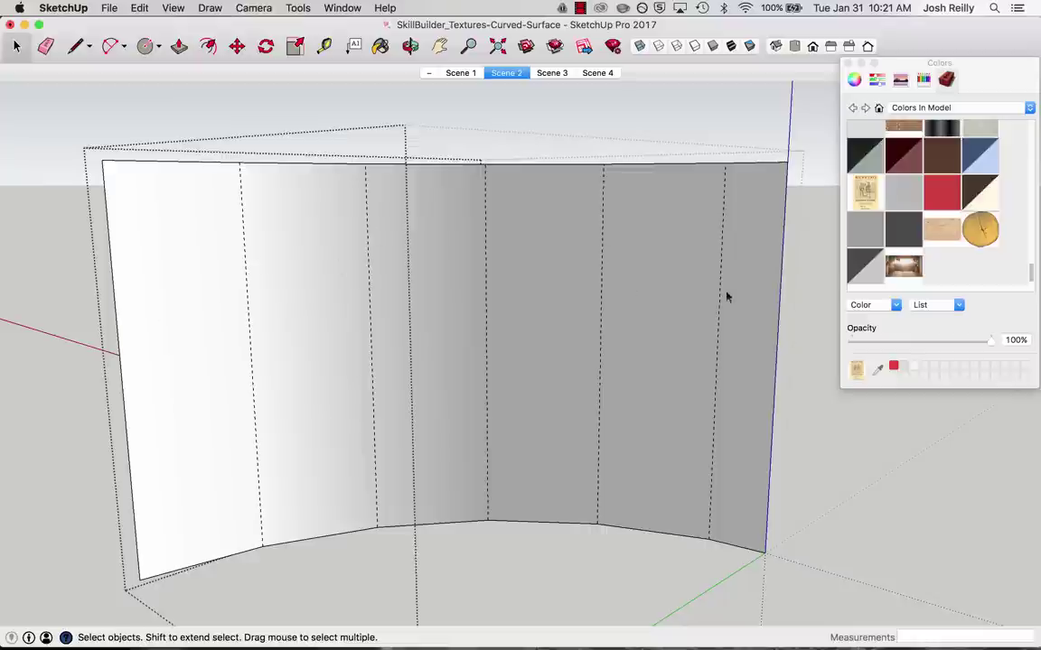
left_click(181, 294)
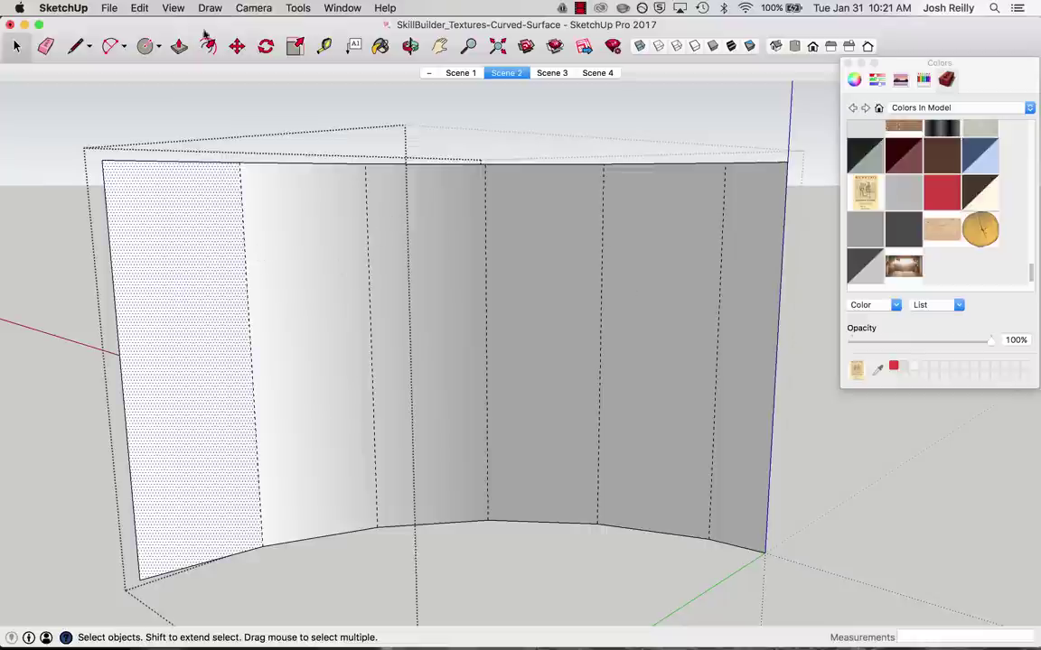
Start importing Tuscan_wine_mural.jpg.
left_click(108, 7)
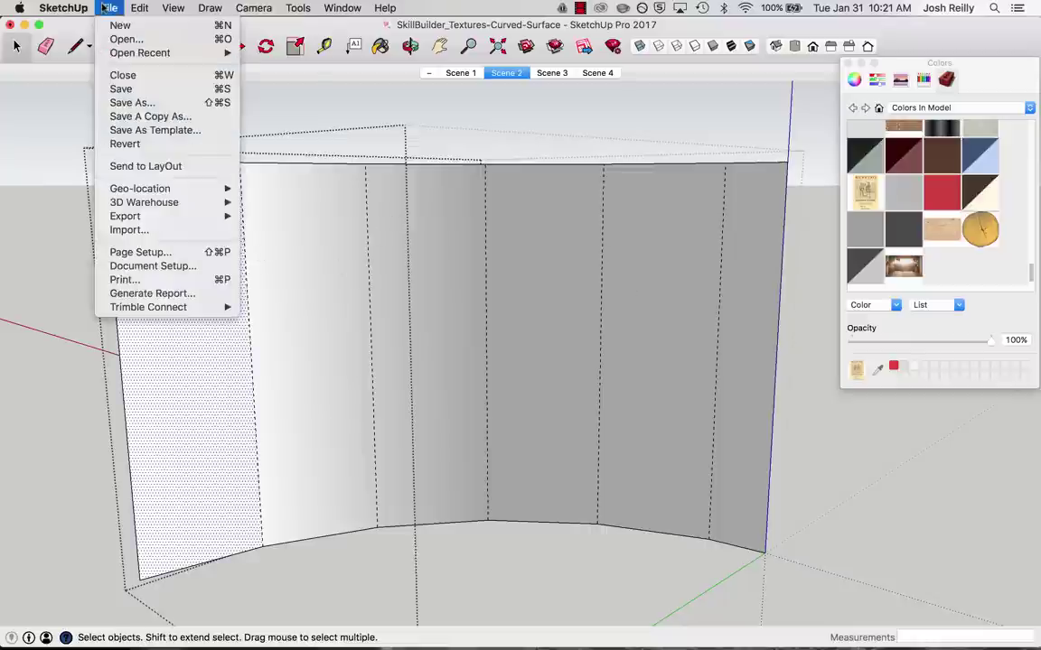
left_click(133, 229)
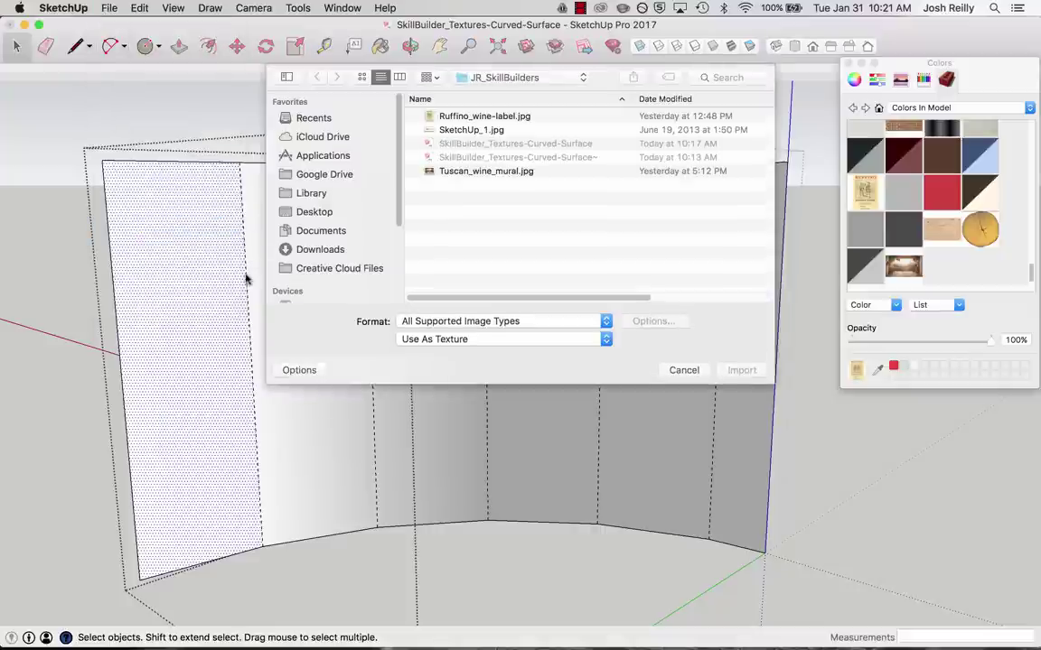
left_click(488, 172)
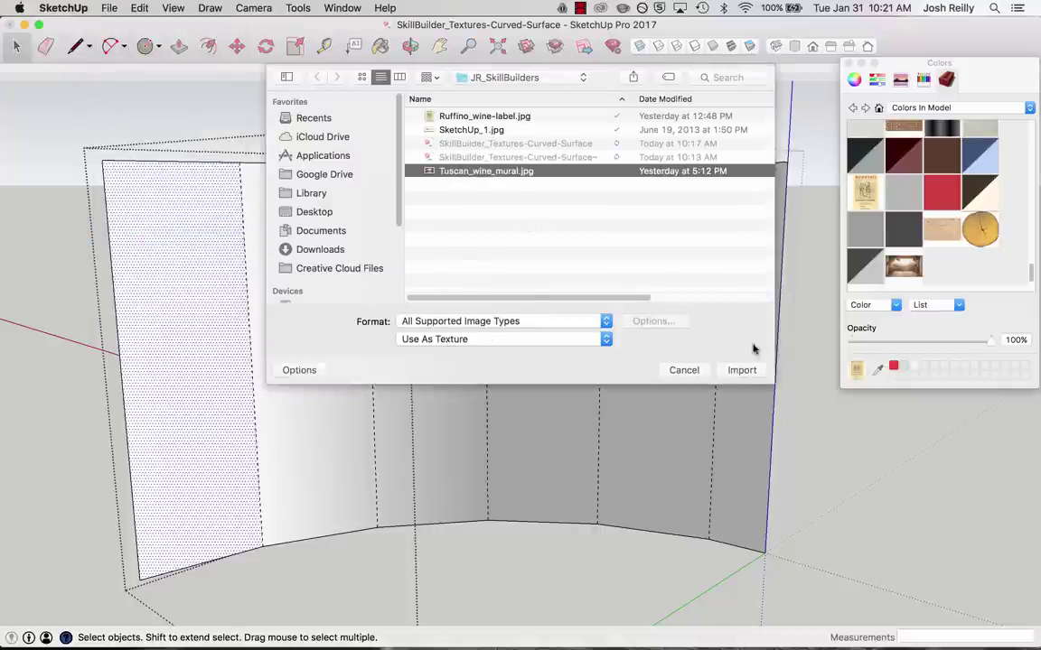
Import the mural as a texture, spanning the wall's bottom-left corner to the left face's top.
left_click(748, 374)
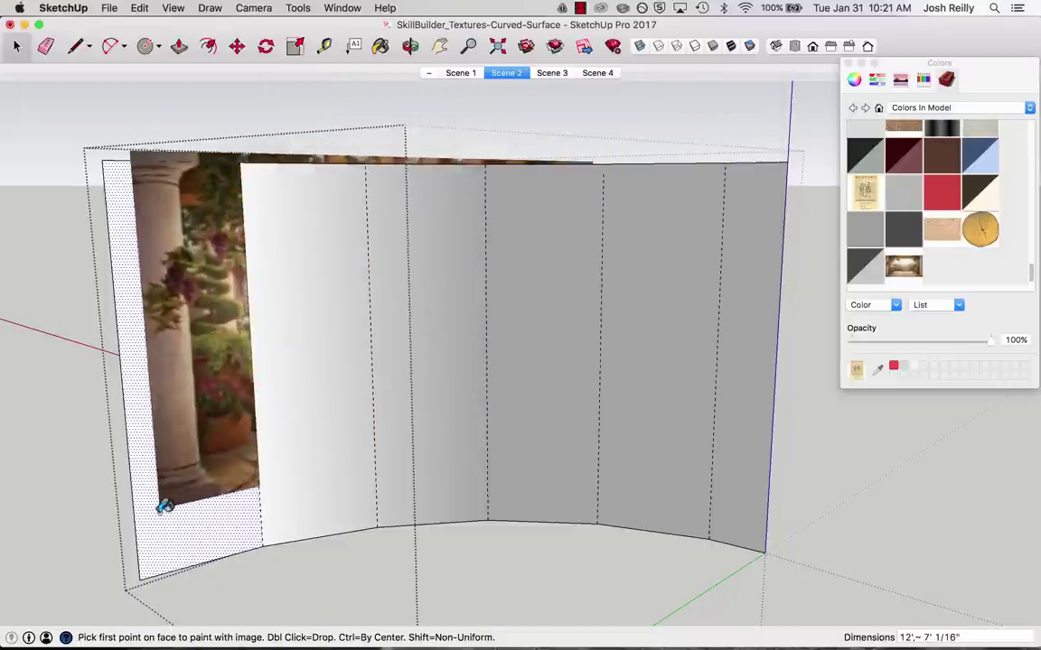
left_click(140, 578)
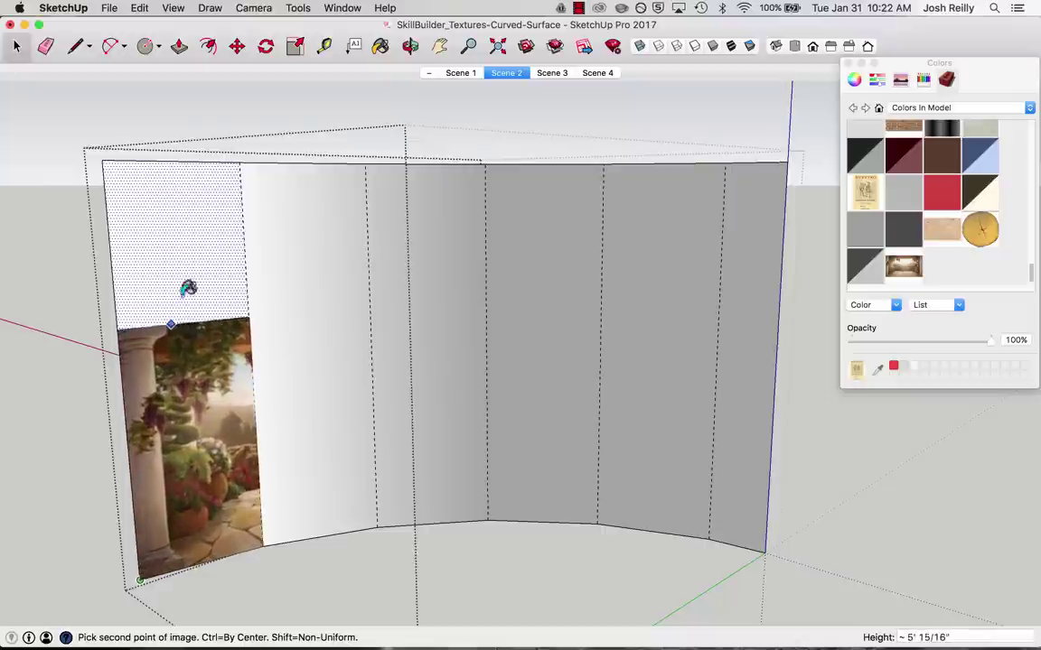
left_click(241, 251)
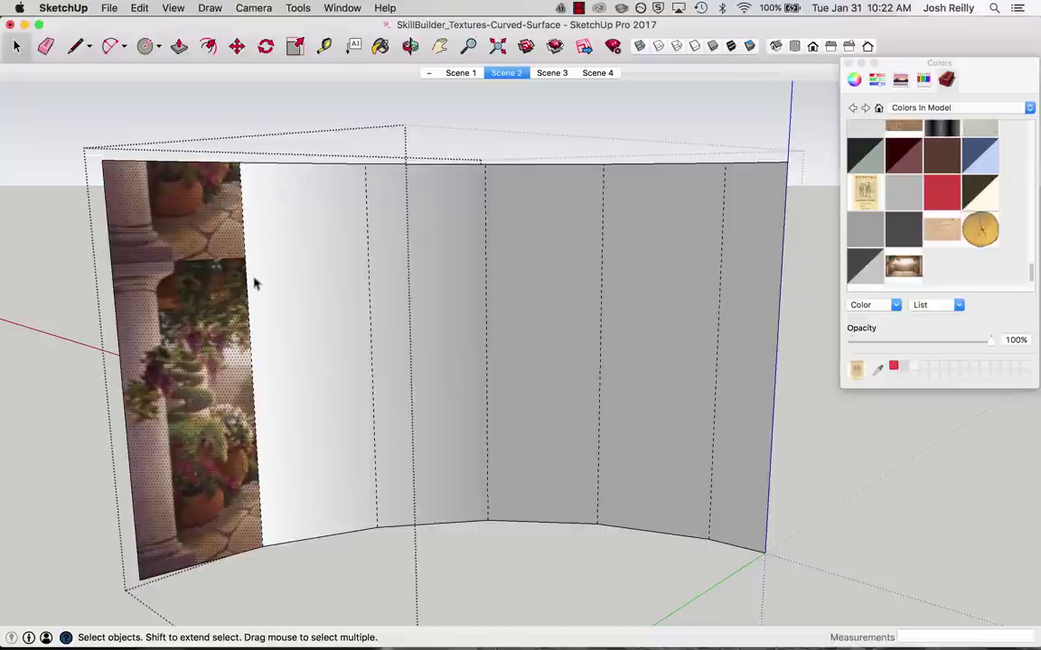
Use Texture Position to move, enlarge and rotate the mural so a vine-draped column fills the face.
right_click(188, 252)
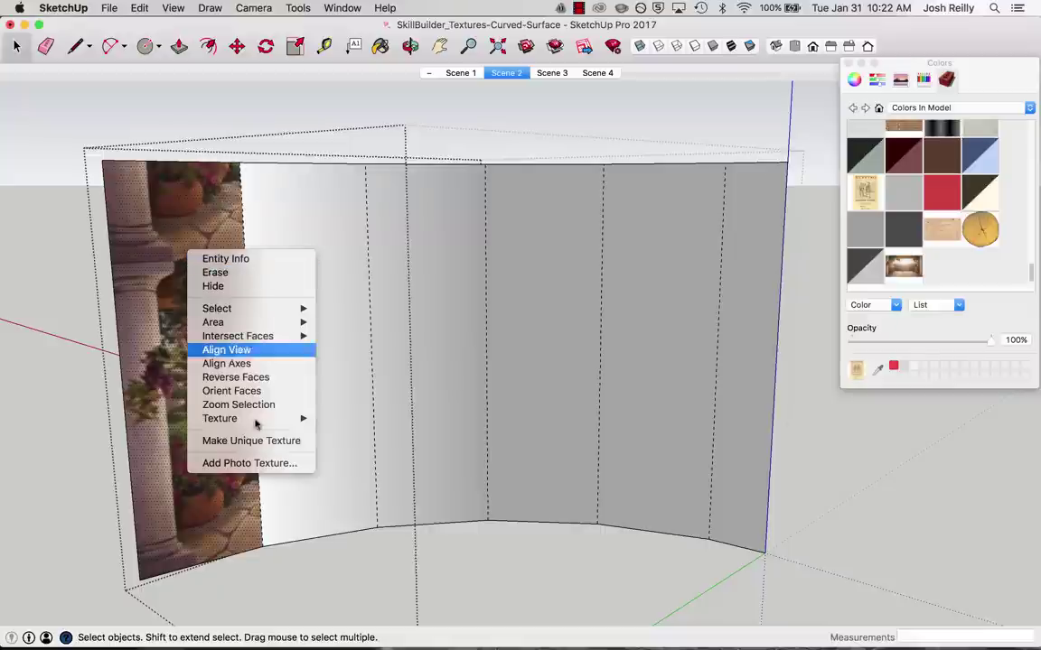
mouse_move(239, 419)
left_click(352, 421)
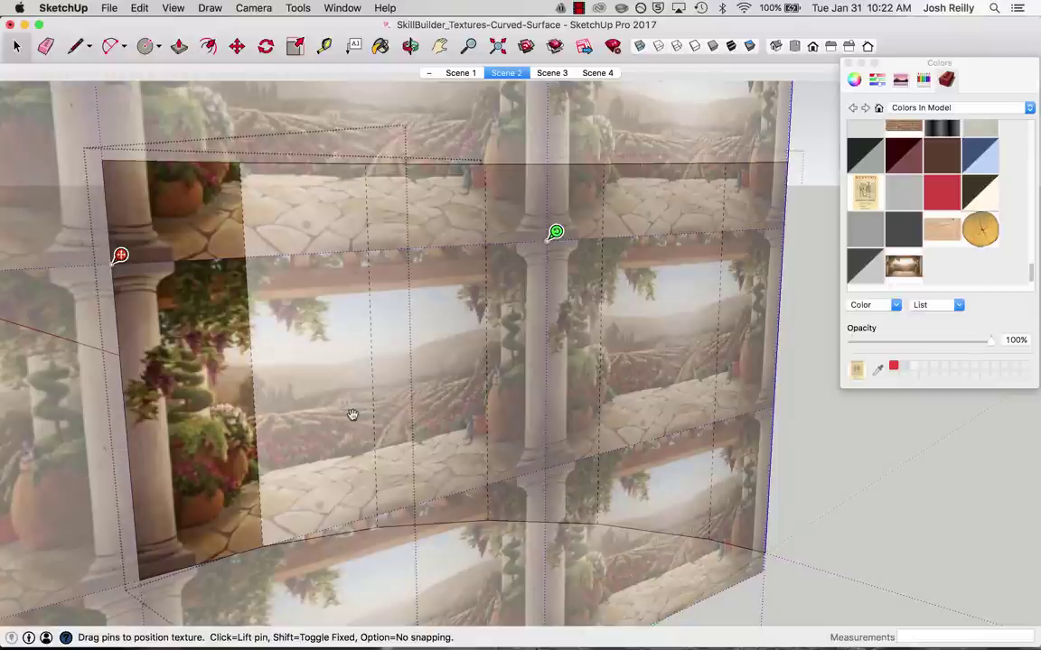
scroll(420, 407, "down", 2)
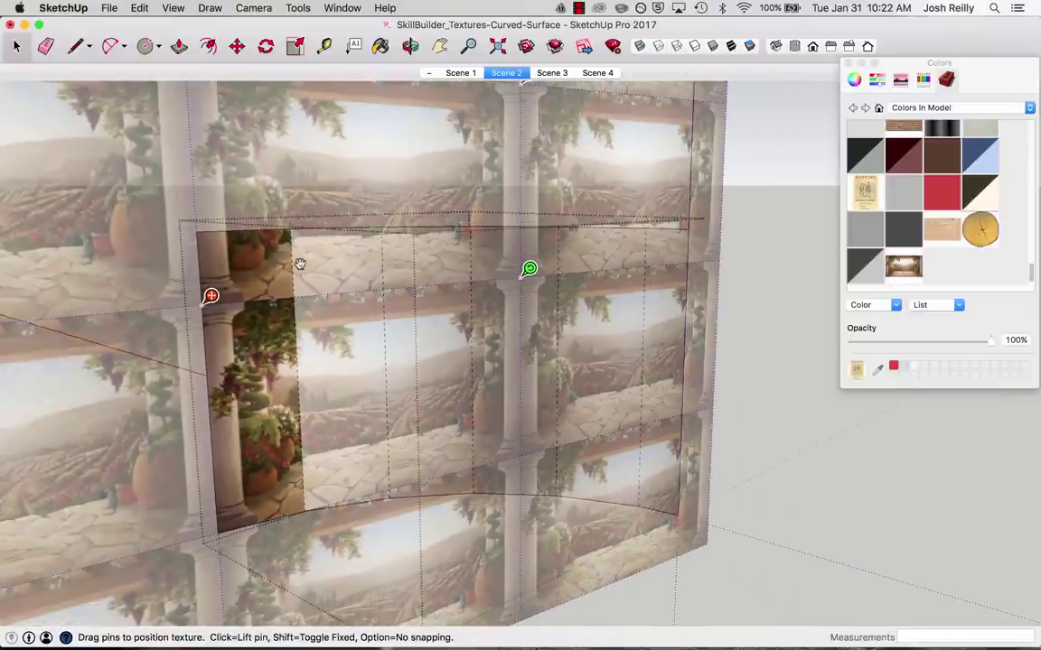
left_click_drag(314, 150, 487, 357)
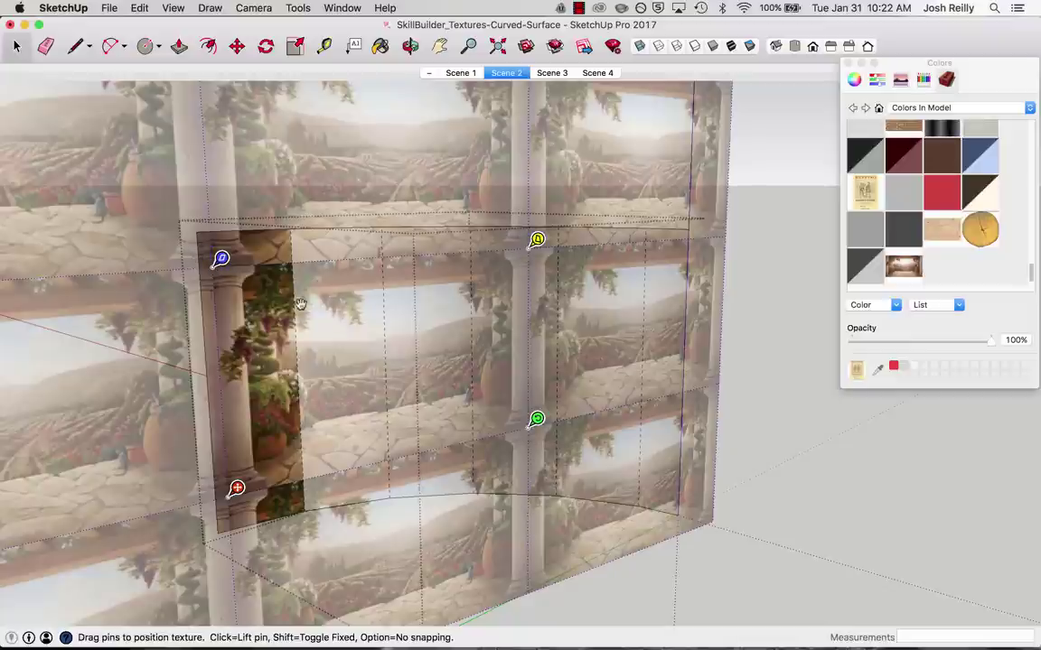
left_click_drag(383, 325, 387, 322)
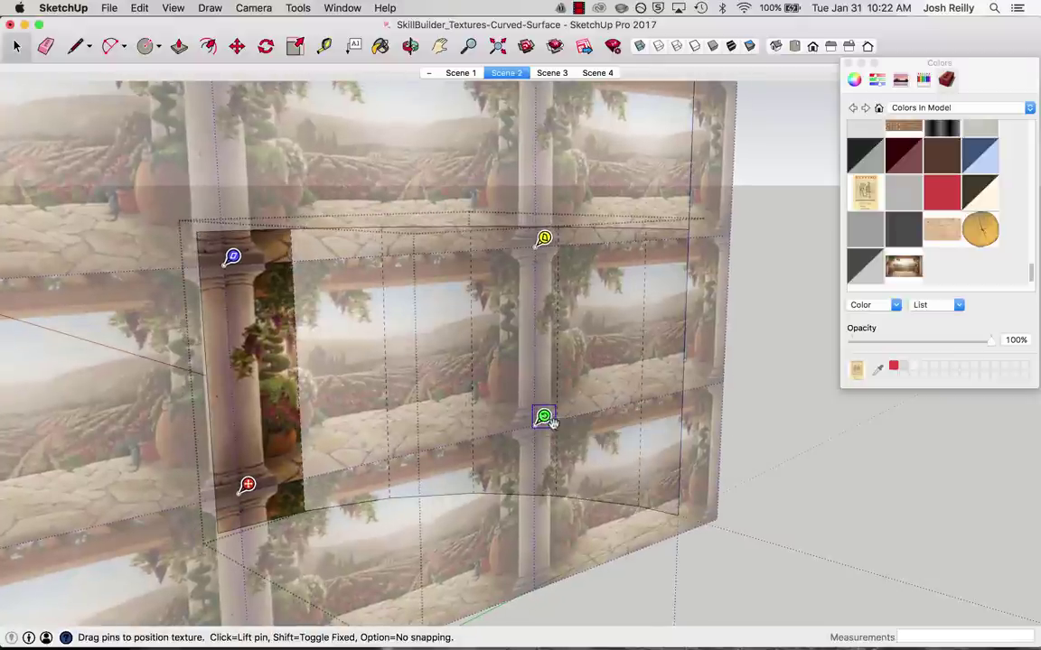
left_click_drag(272, 369, 252, 407)
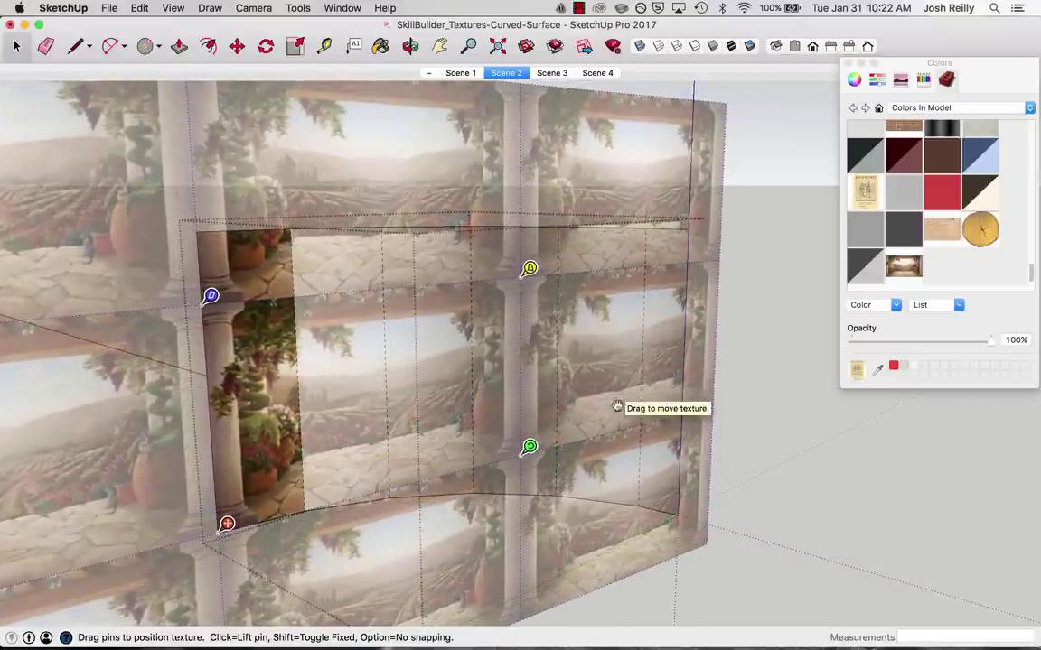
left_click_drag(529, 447, 551, 442)
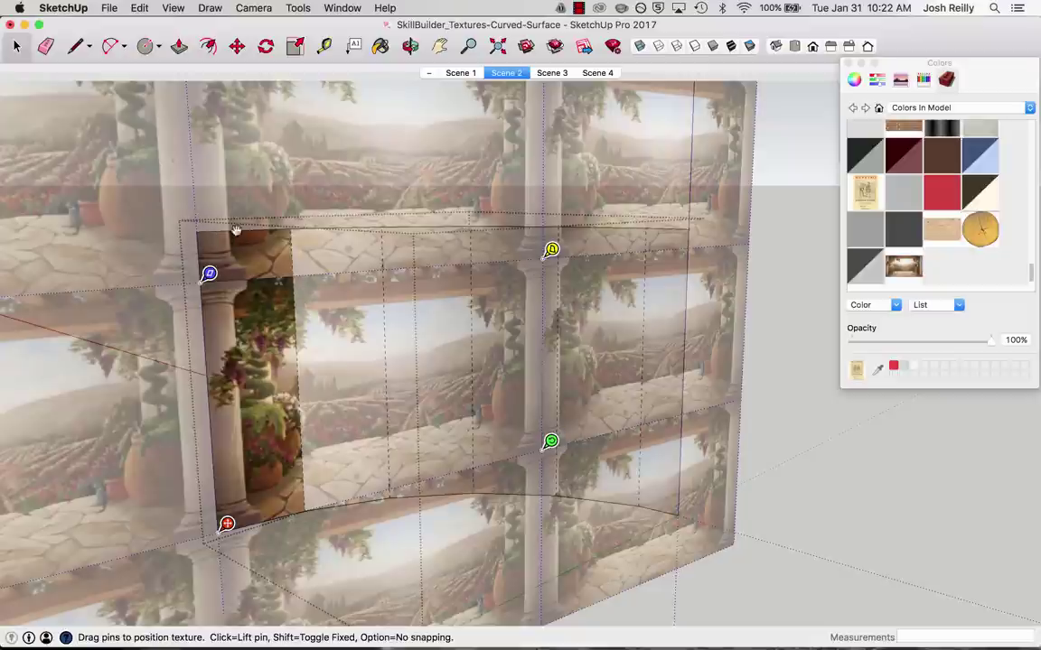
left_click_drag(551, 442, 595, 431)
right_click(274, 254)
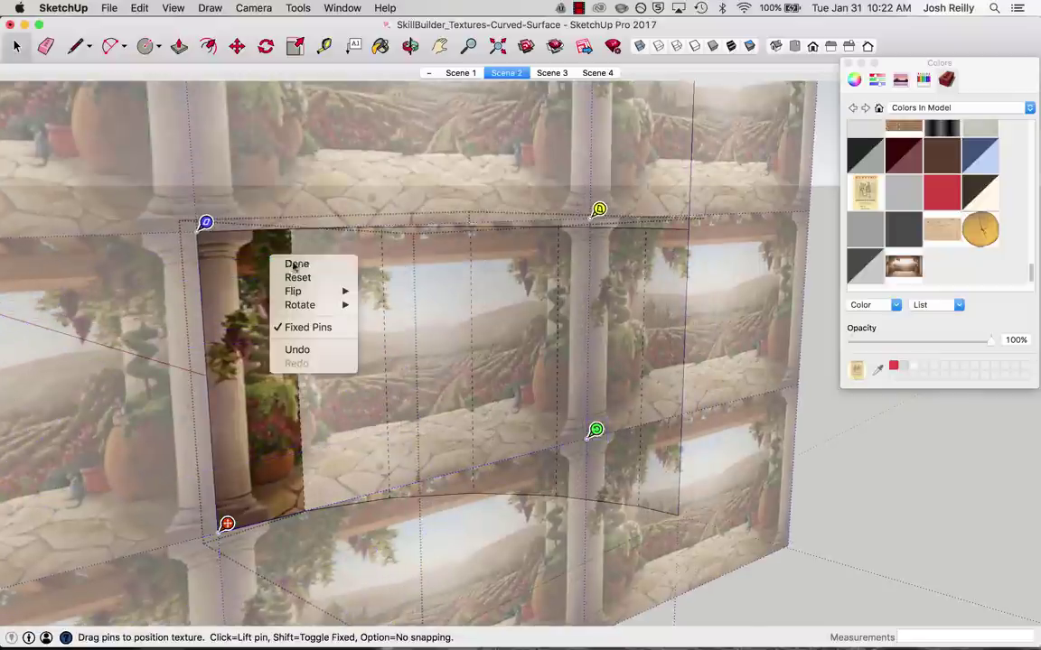
left_click(287, 262)
Sample the mural from the left face and paint the whole curved wall with hidden geometry off.
key("b")
key("super")
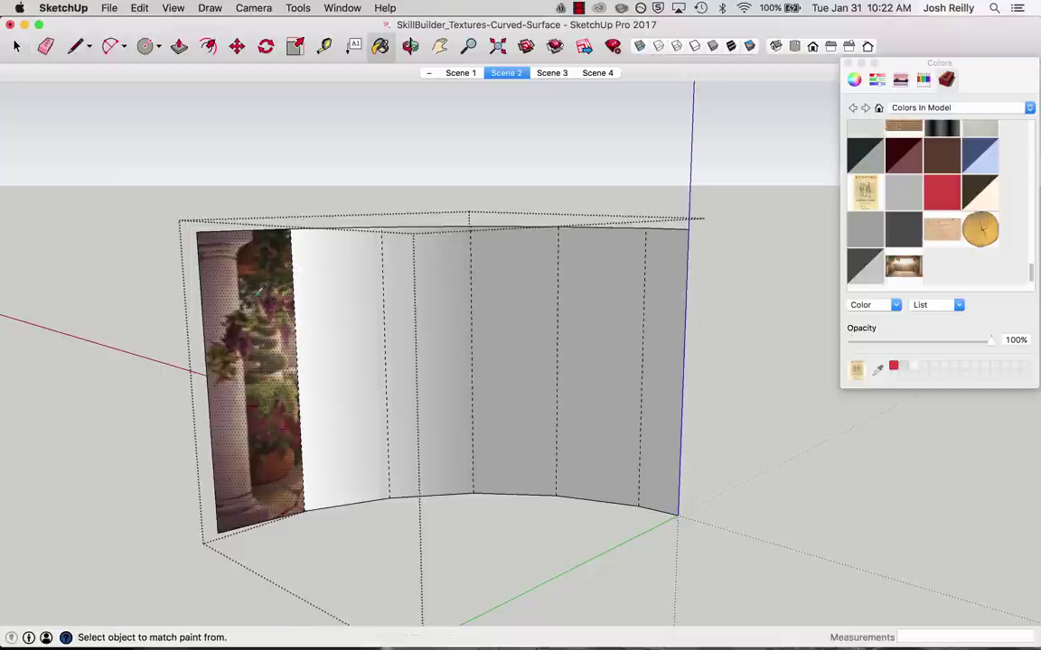
left_click(259, 287, "super")
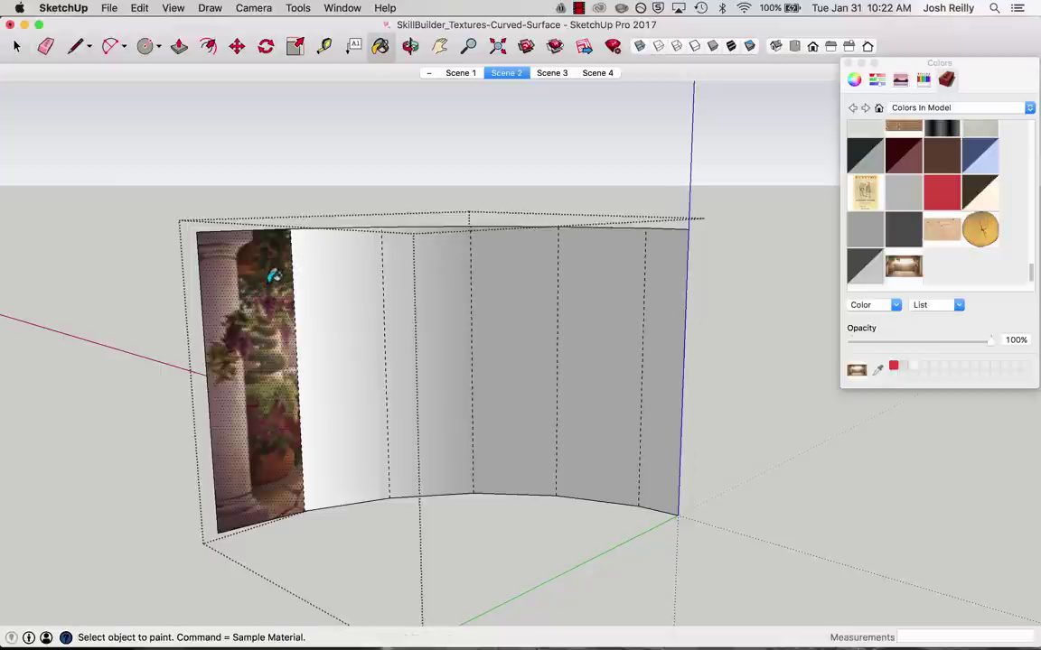
left_click(174, 8)
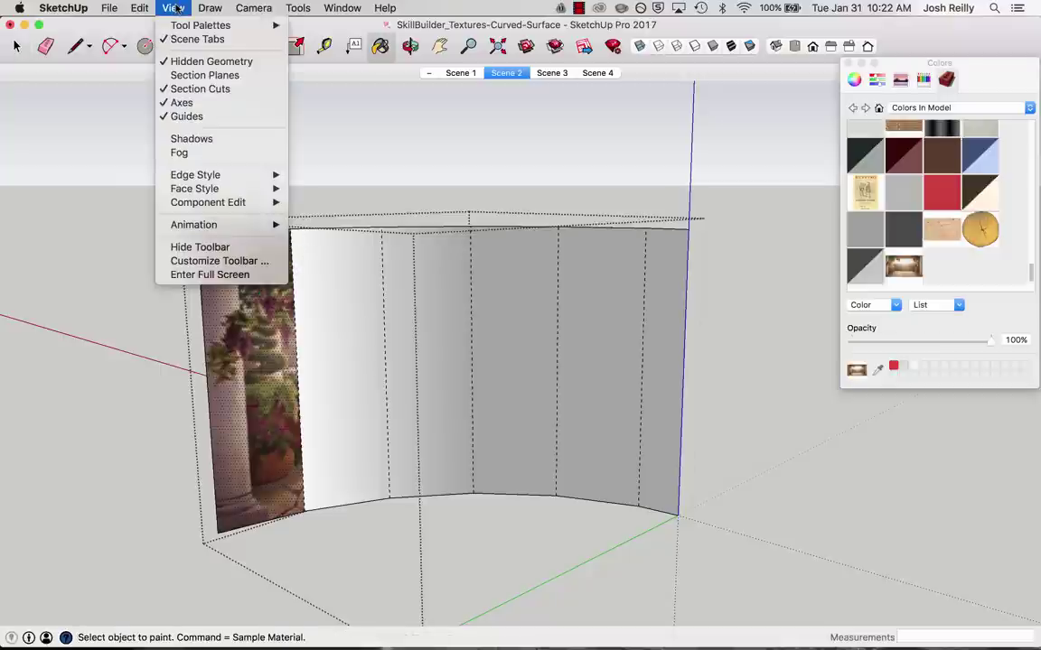
left_click(217, 62)
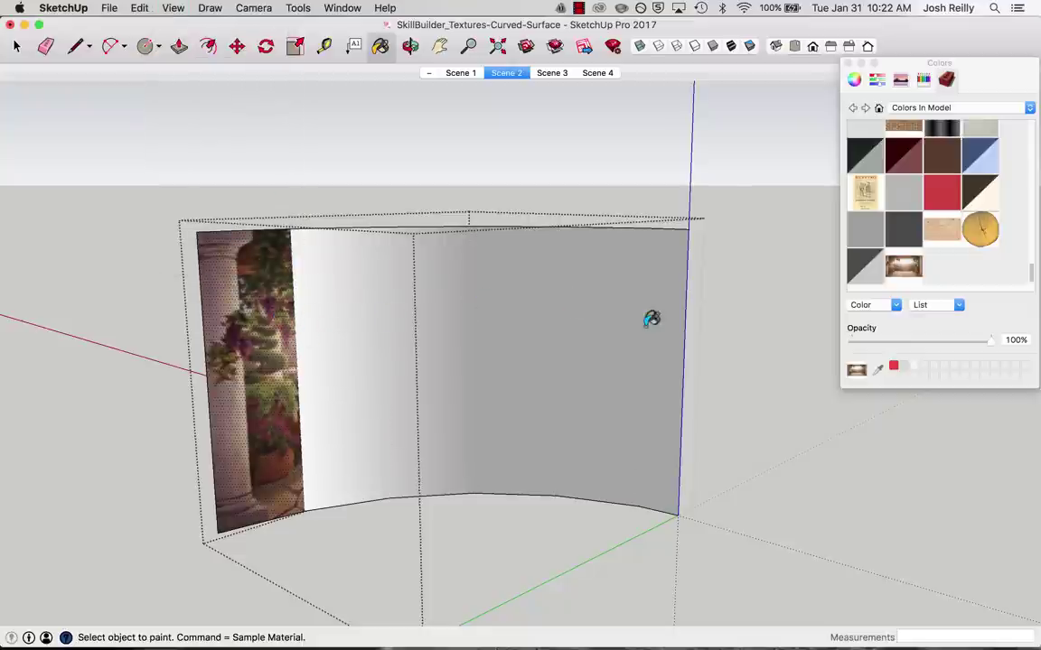
left_click(391, 326)
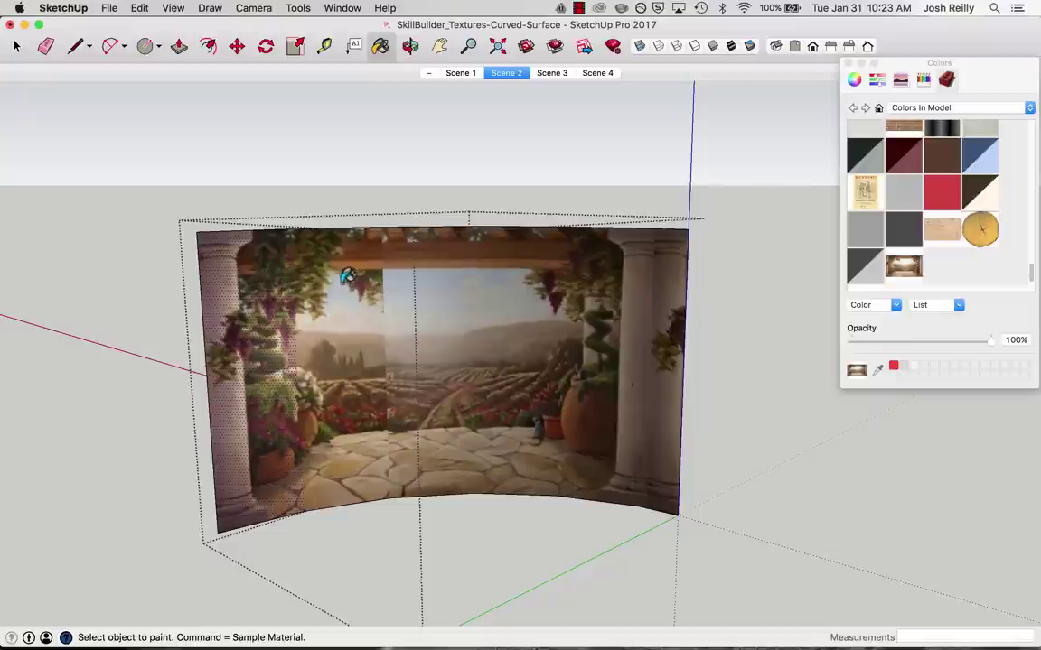
Turn hidden geometry back on, leaving the mural only on the leftmost facet.
left_click(173, 8)
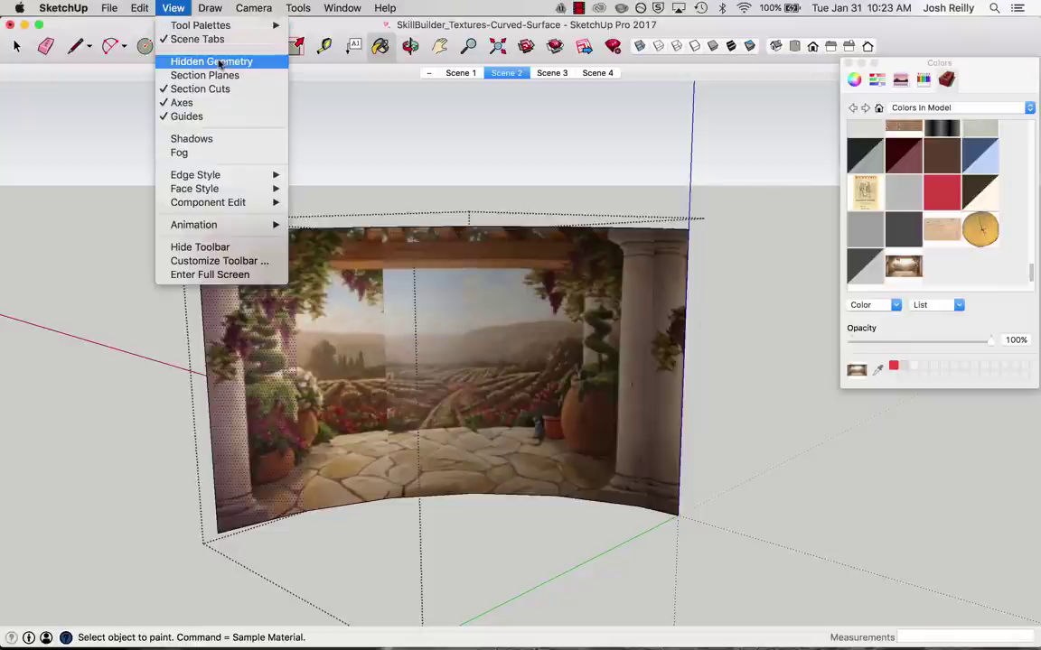
left_click(222, 62)
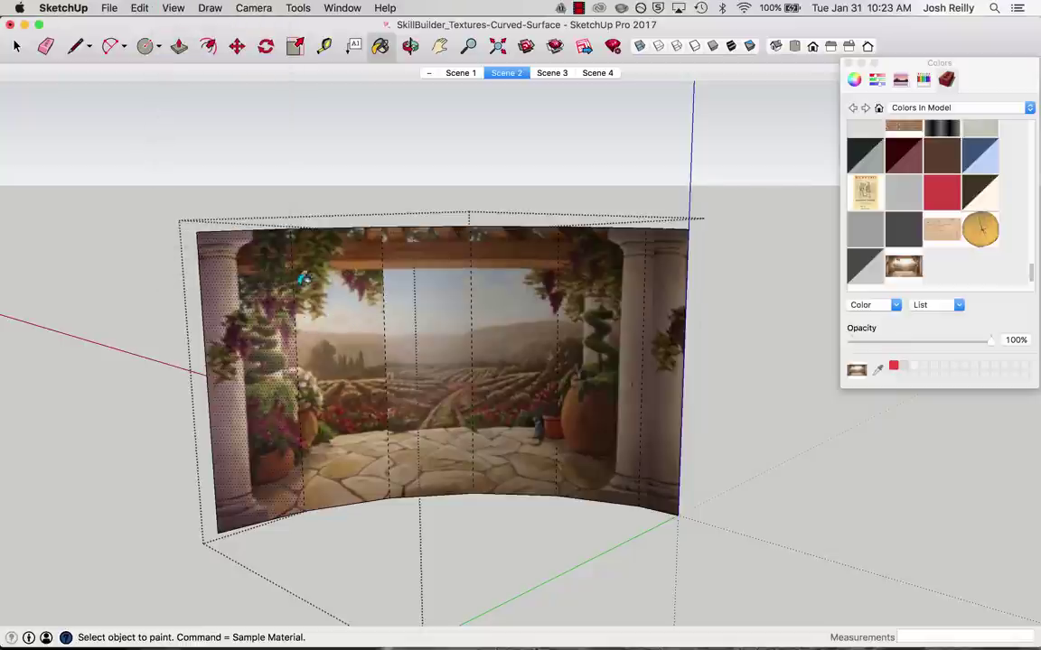
left_click(370, 366, "super")
Paint the mural onto several wall faces, then undo the misaligned ones.
key("space")
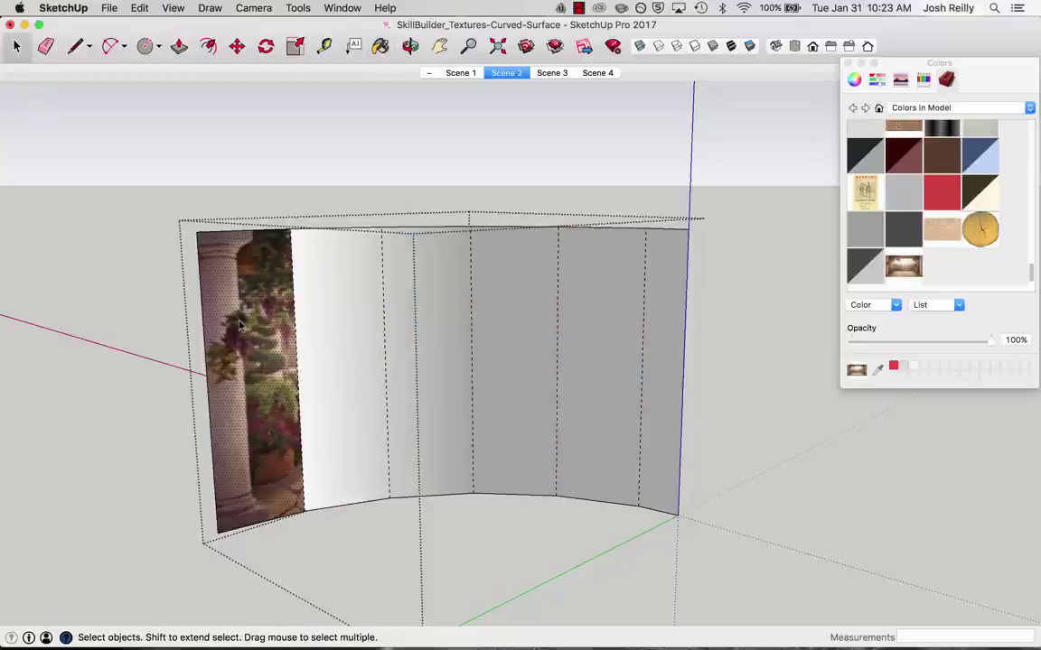
key("b")
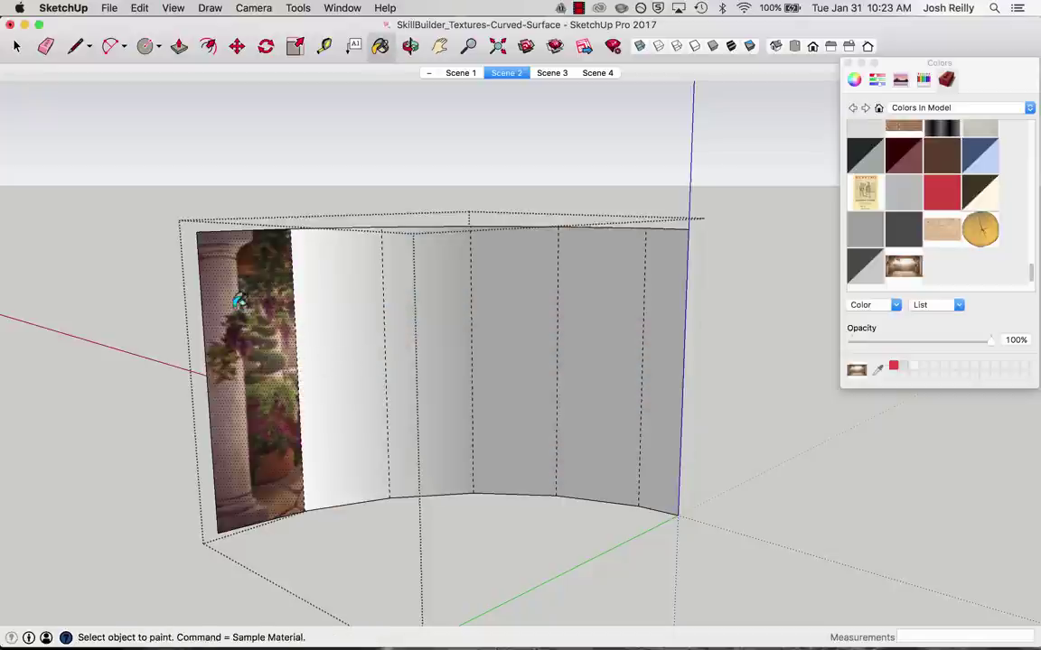
left_click(349, 268)
left_click(418, 276)
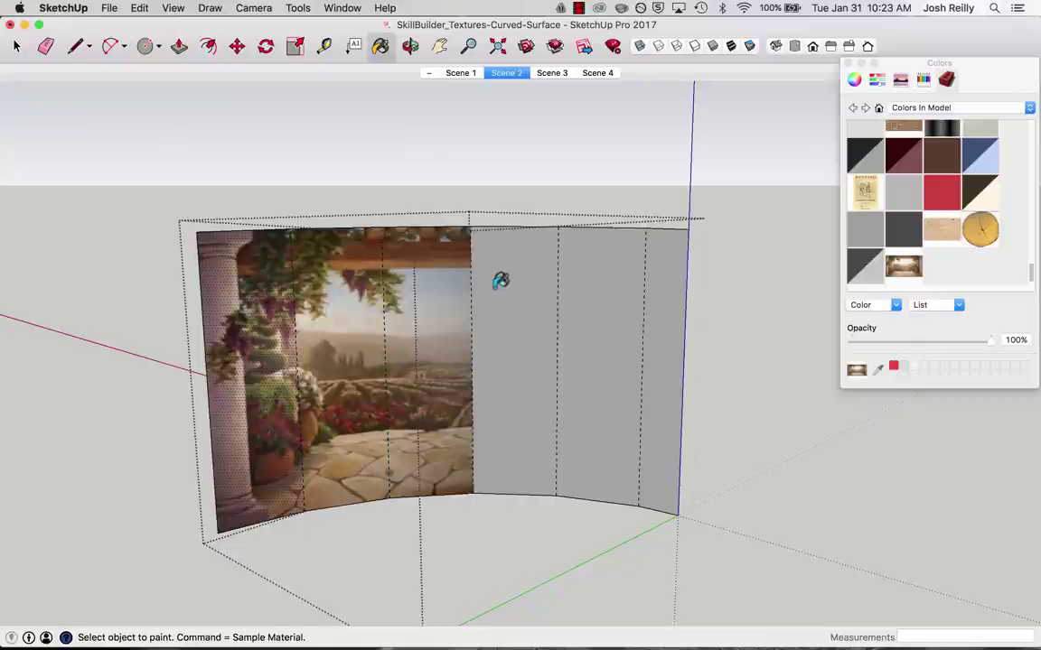
left_click(503, 276)
left_click(585, 275)
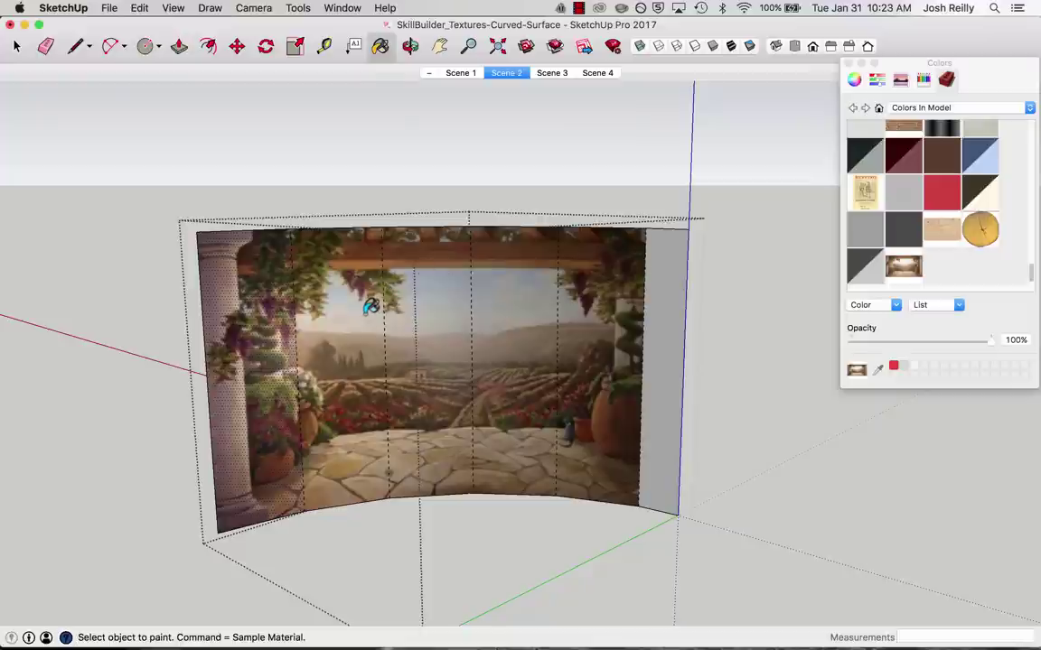
key("super+z")
key("super+z")
key("super+z")
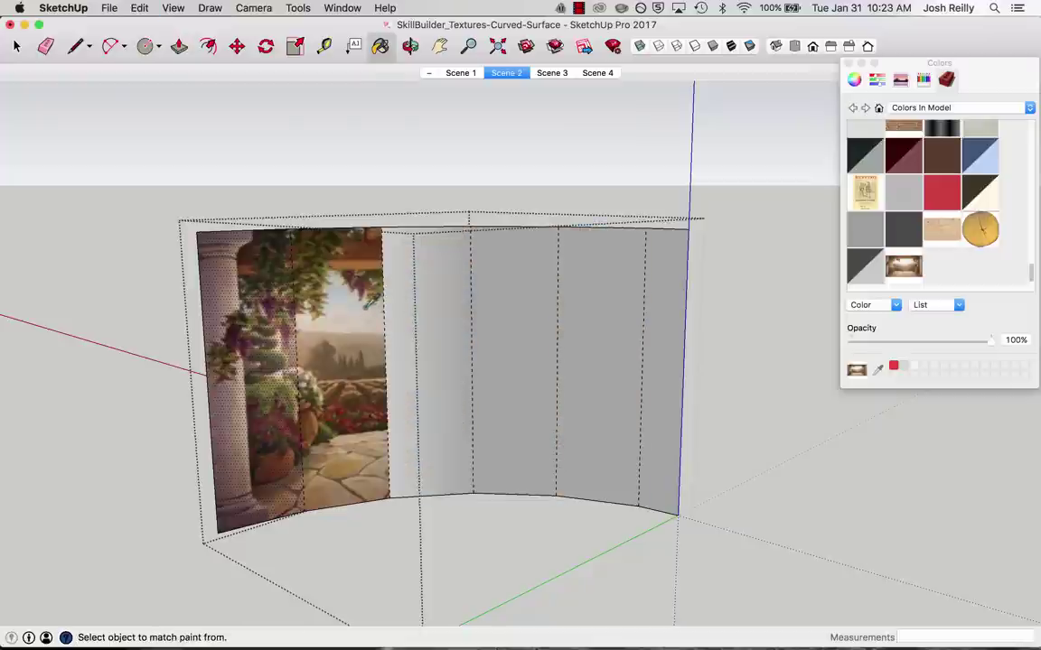
key("super+z")
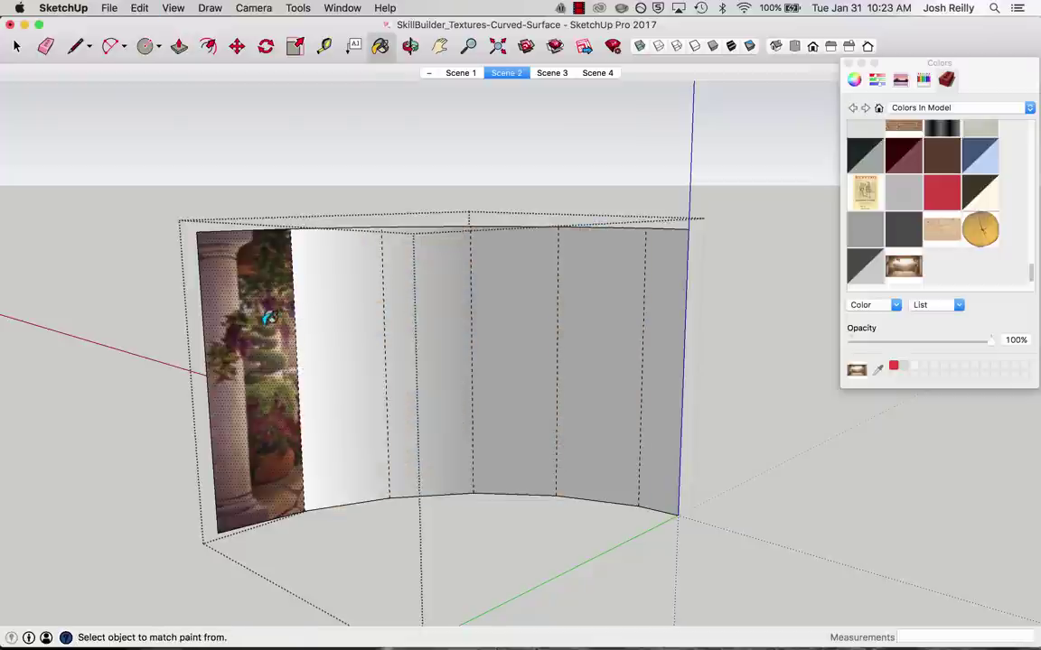
Sample each newly painted face and paint the next, carrying the mural to the wall's right edge.
left_click(357, 315)
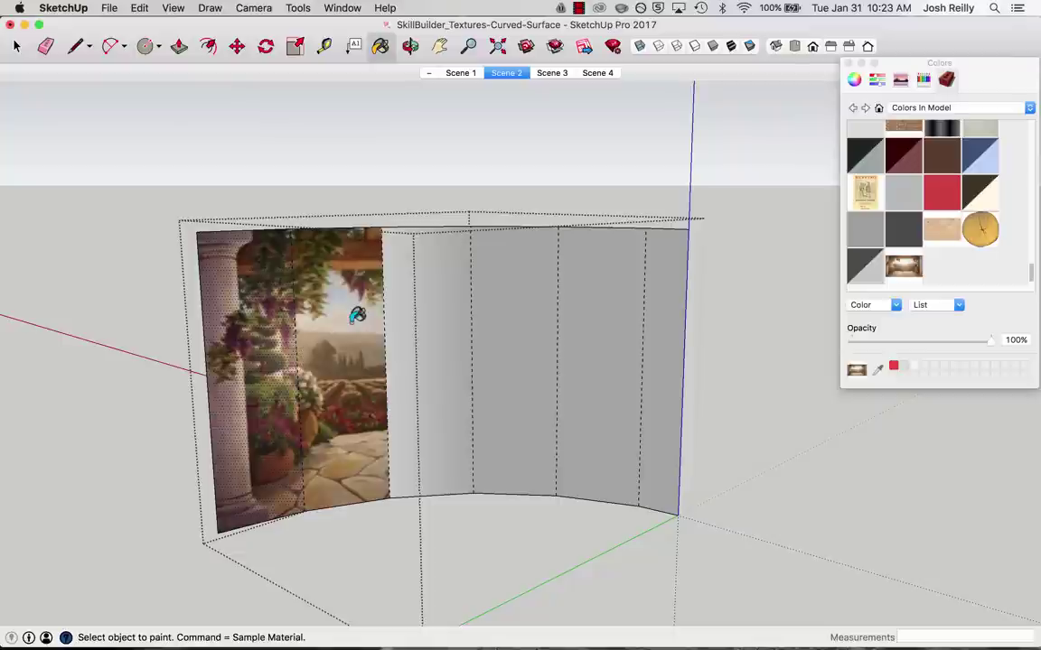
left_click(329, 276, "super")
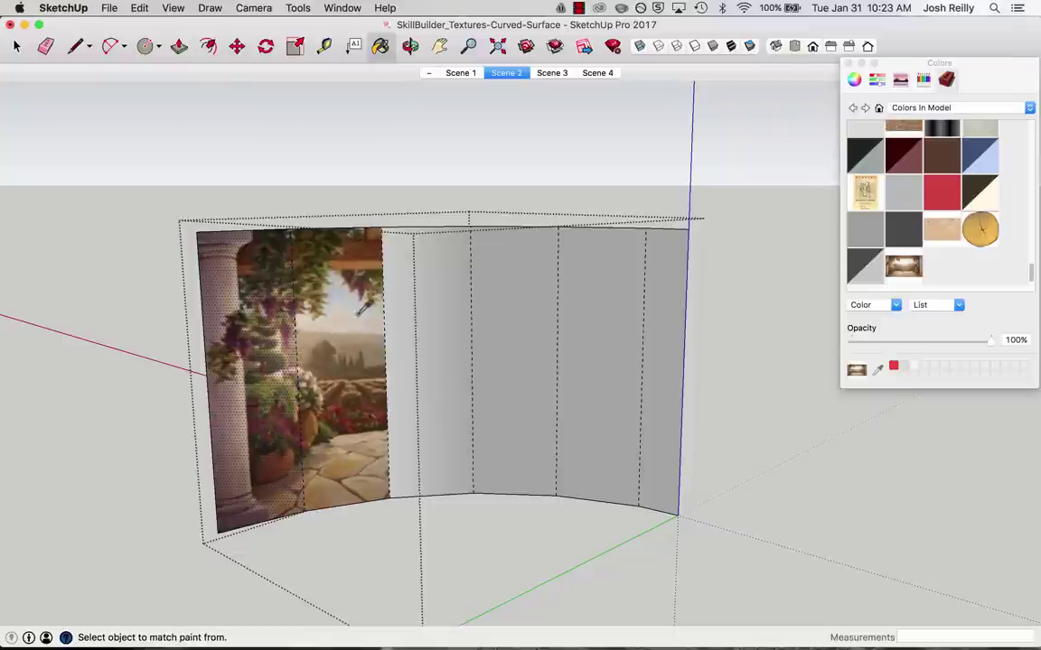
left_click(425, 289)
left_click(441, 301, "super")
left_click(520, 296)
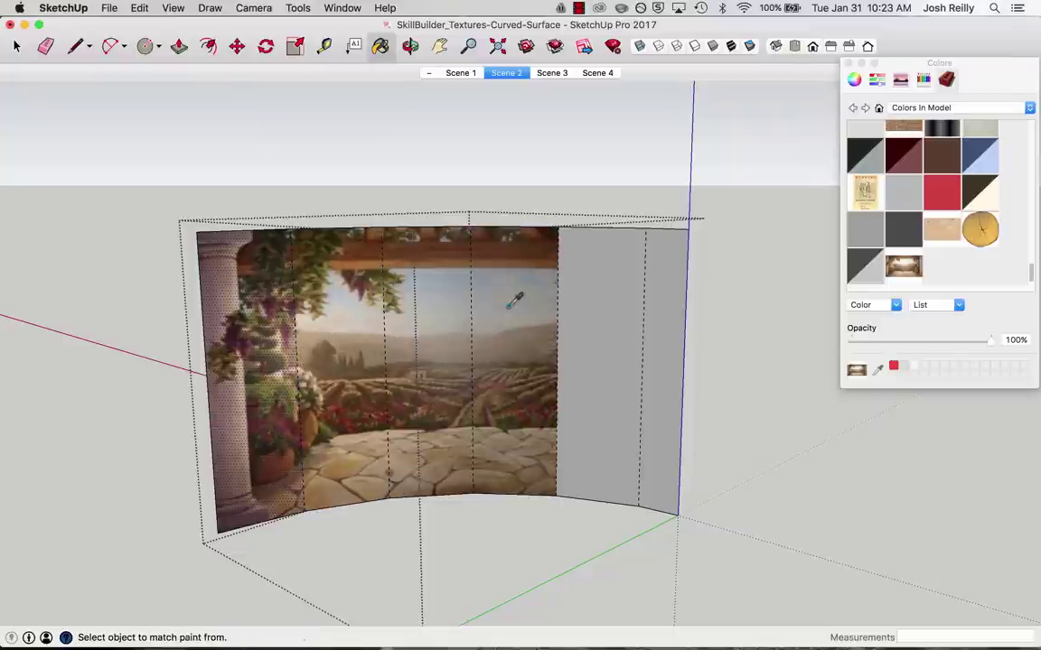
left_click(531, 298, "super")
left_click(605, 302)
left_click(553, 287, "super")
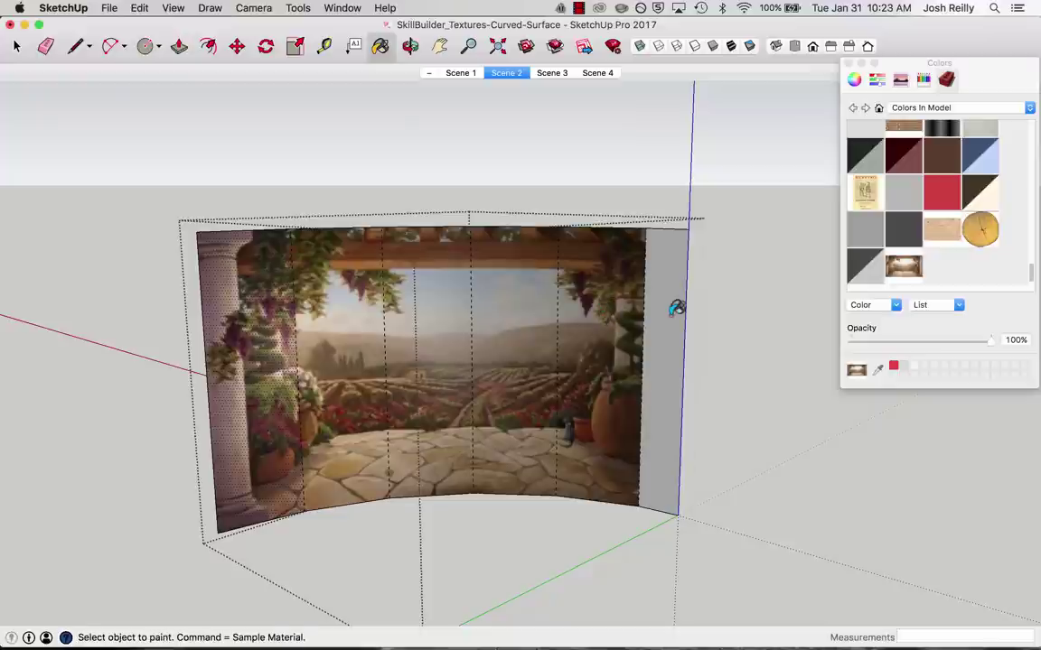
left_click(683, 309)
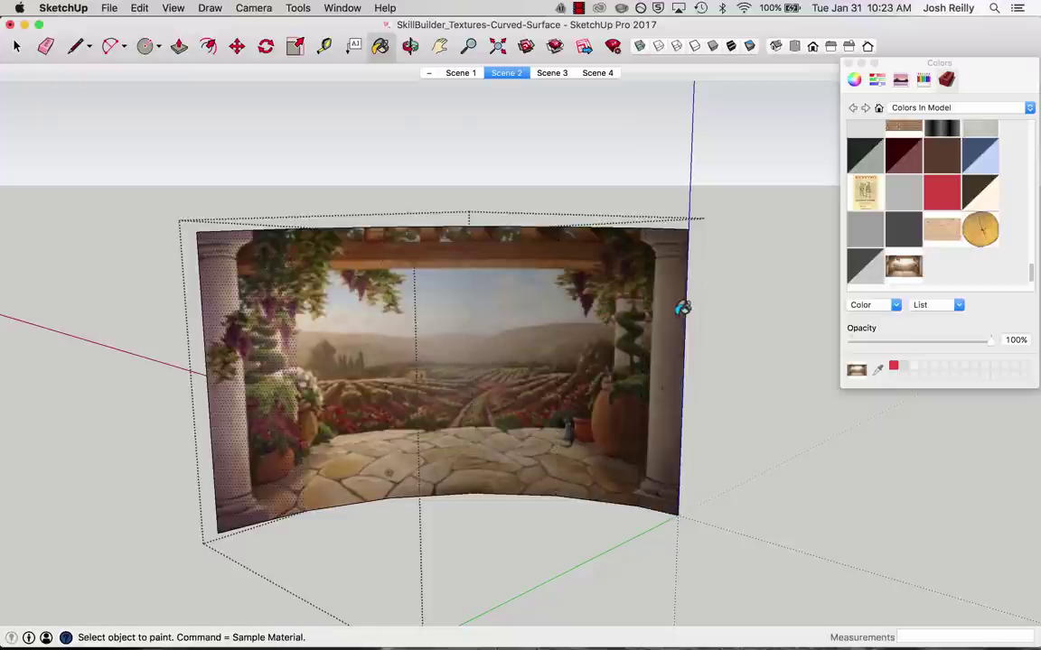
Orbit to a lower, frontal kitchen view showing the seamless mural behind the cooktop island.
key("space")
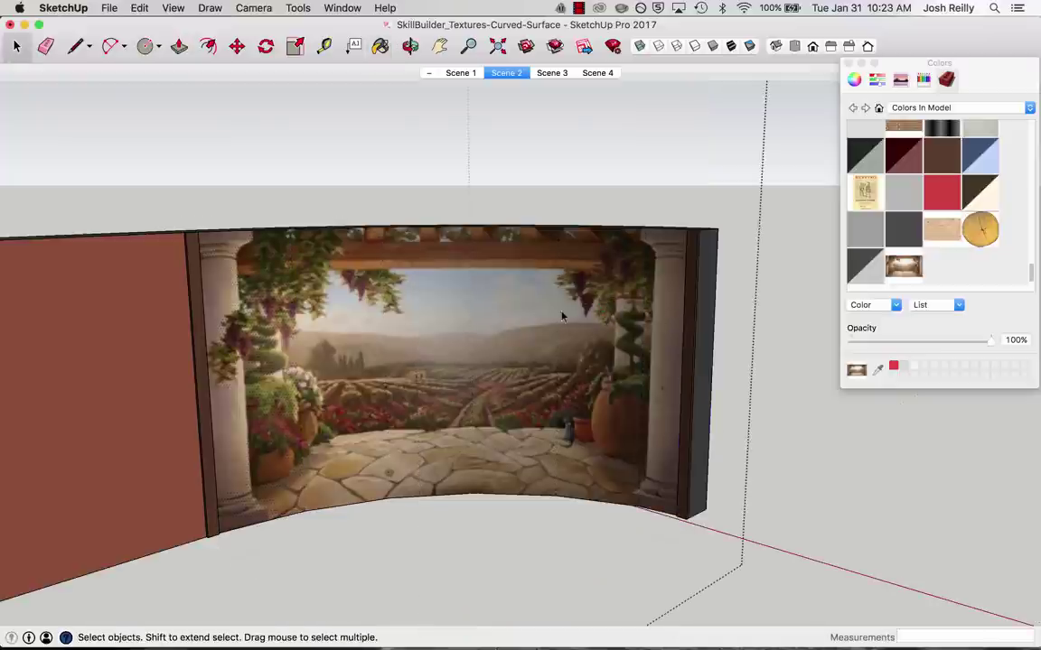
middle_click_drag(557, 326, 555, 298)
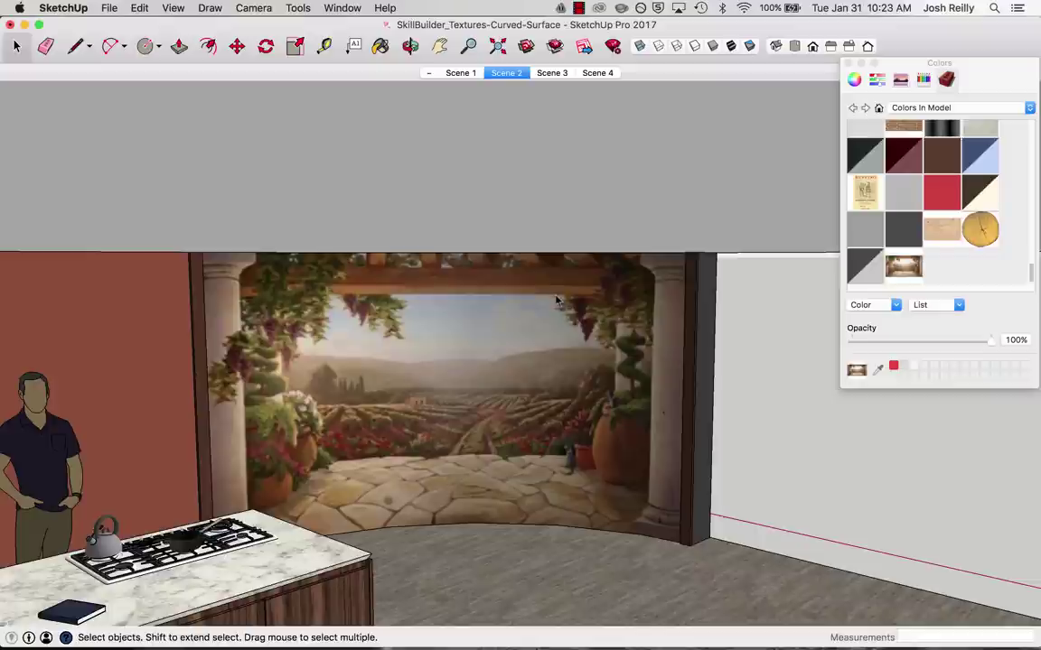